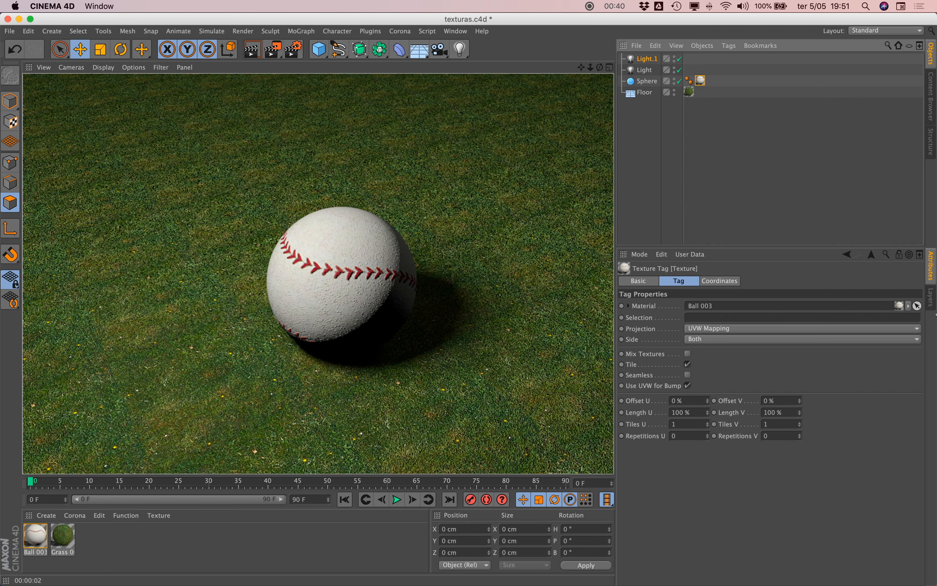
- Examine the v_texturas project folder and the images in its tex subfolder beside the scene file
left_click_drag(702, 325, 625, 325)
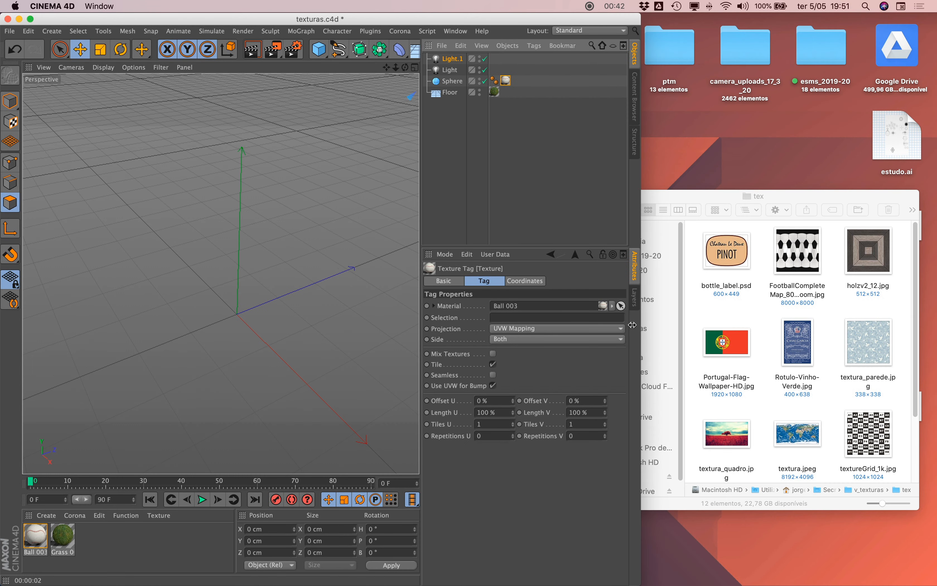
left_click(699, 196)
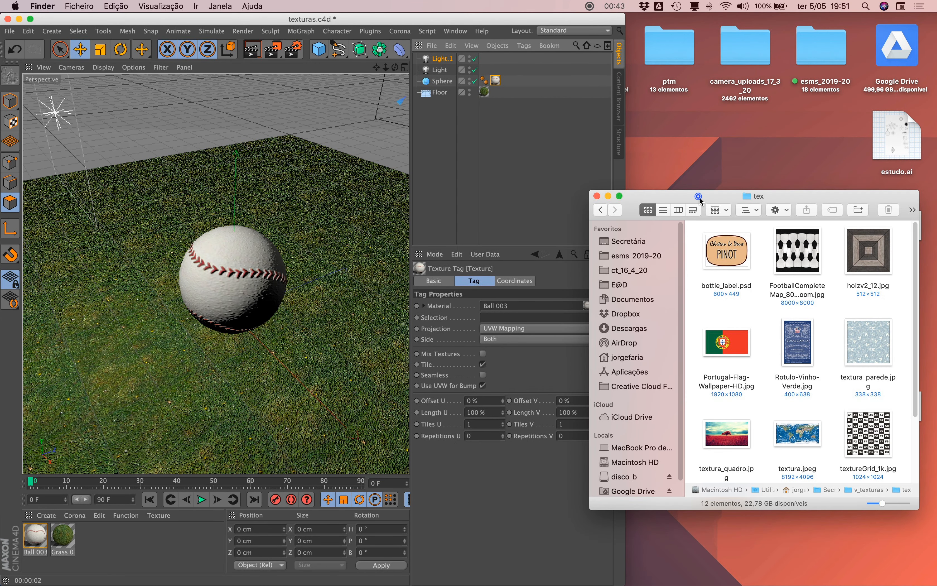
left_click(602, 209)
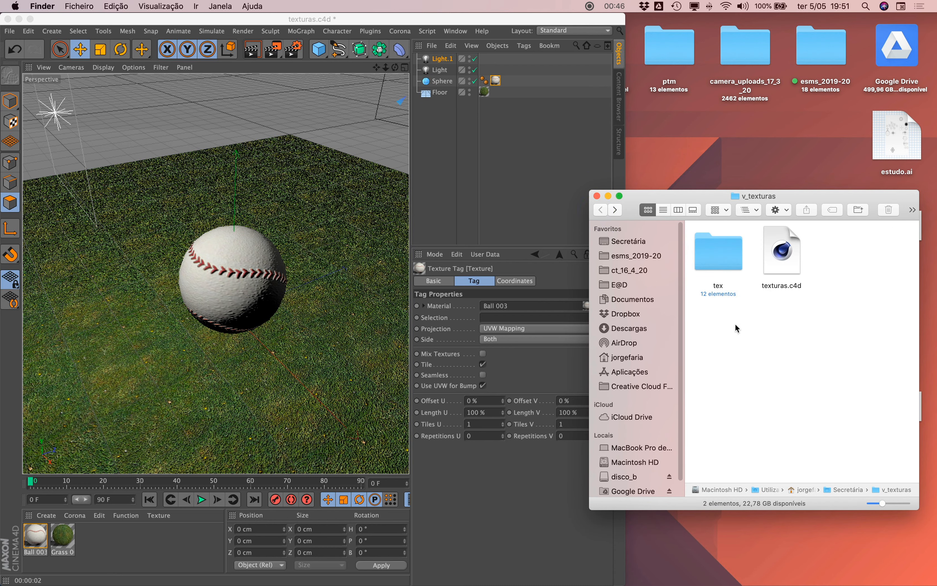
left_click(737, 327)
left_click(716, 263)
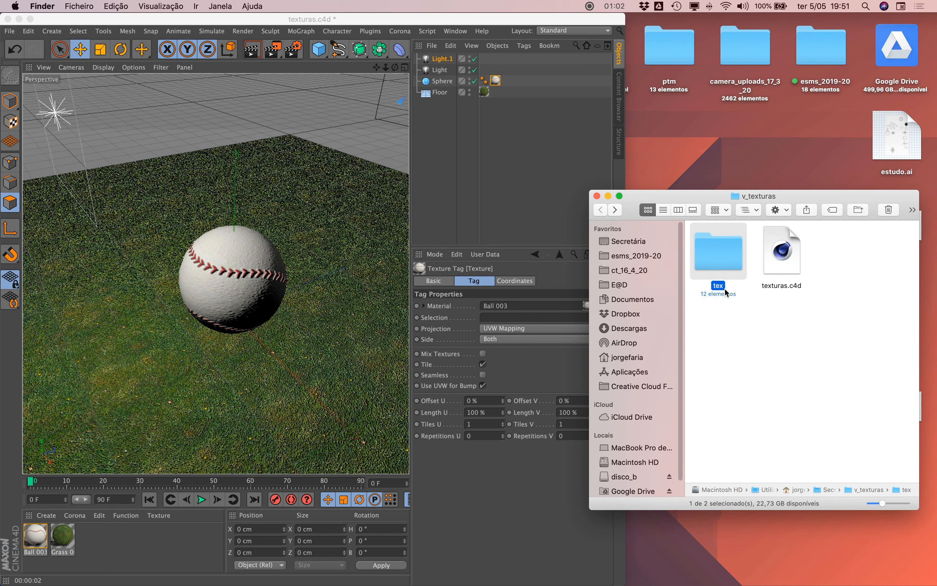
double_click(716, 256)
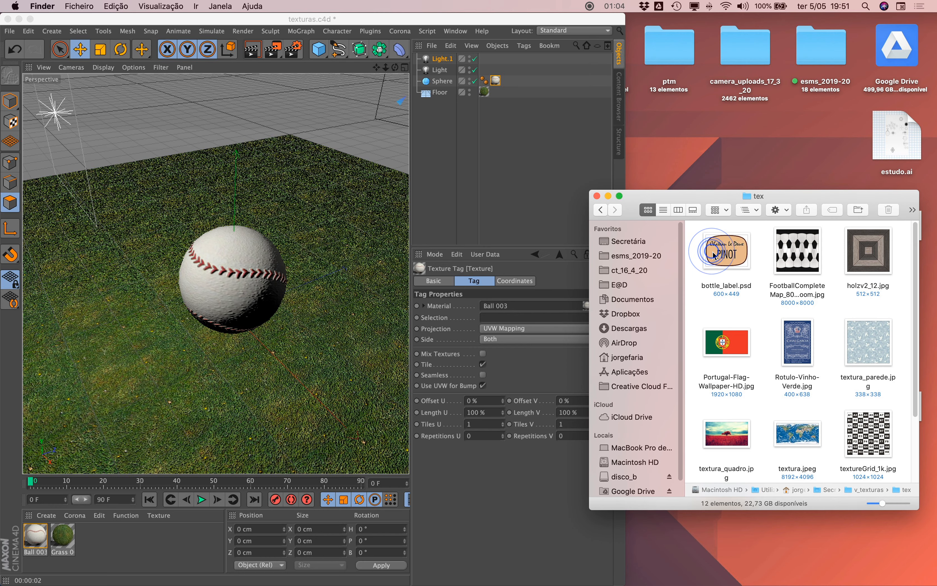
left_click(721, 254)
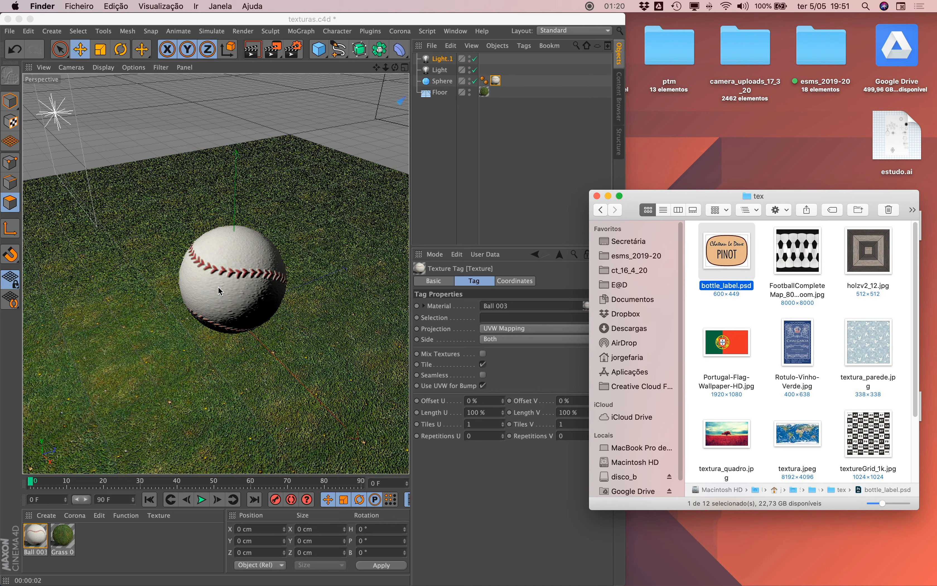
left_click(601, 210)
left_click(718, 252)
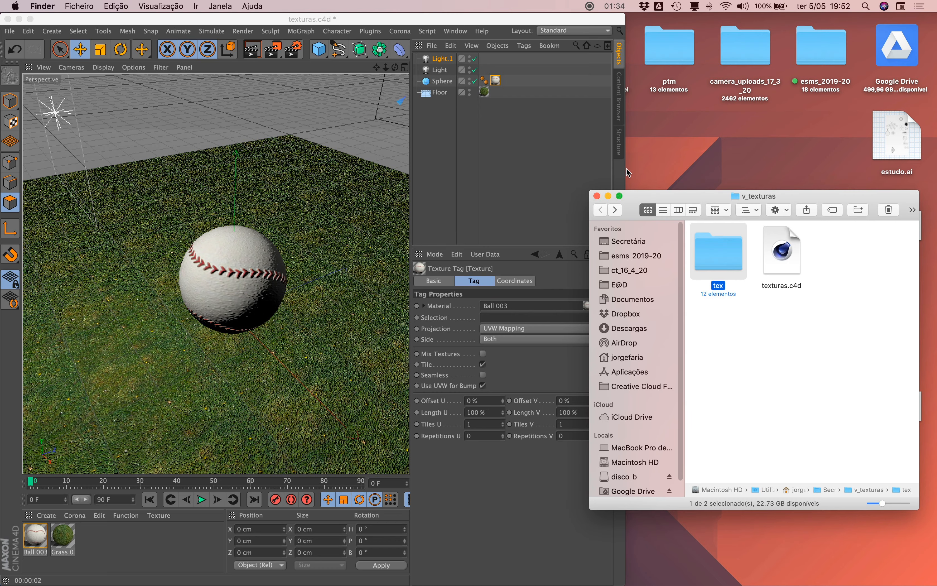
left_click_drag(627, 172, 936, 173)
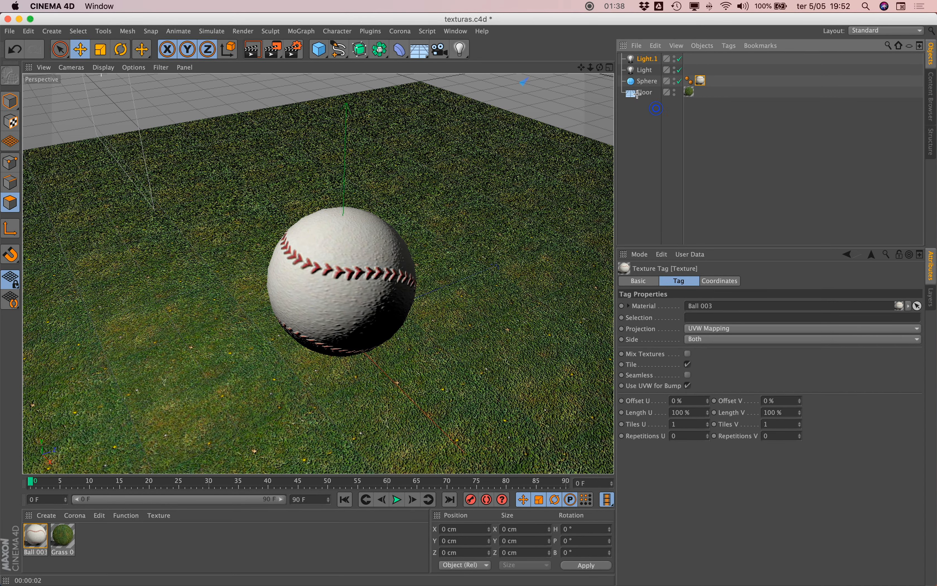
- Delete all the objects in the scene and both existing materials
left_click_drag(637, 95, 630, 45)
key("Delete")
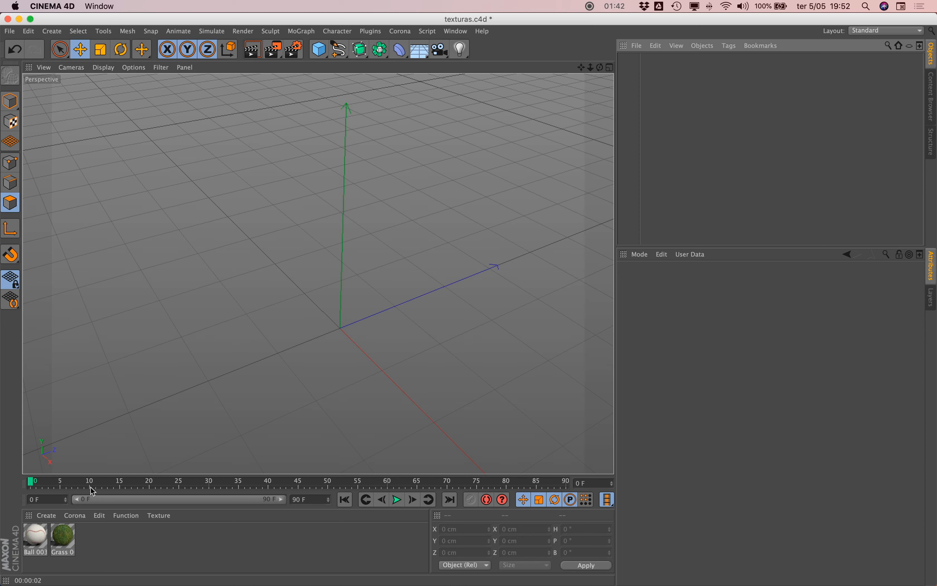
left_click_drag(91, 541, 18, 555)
key("Delete")
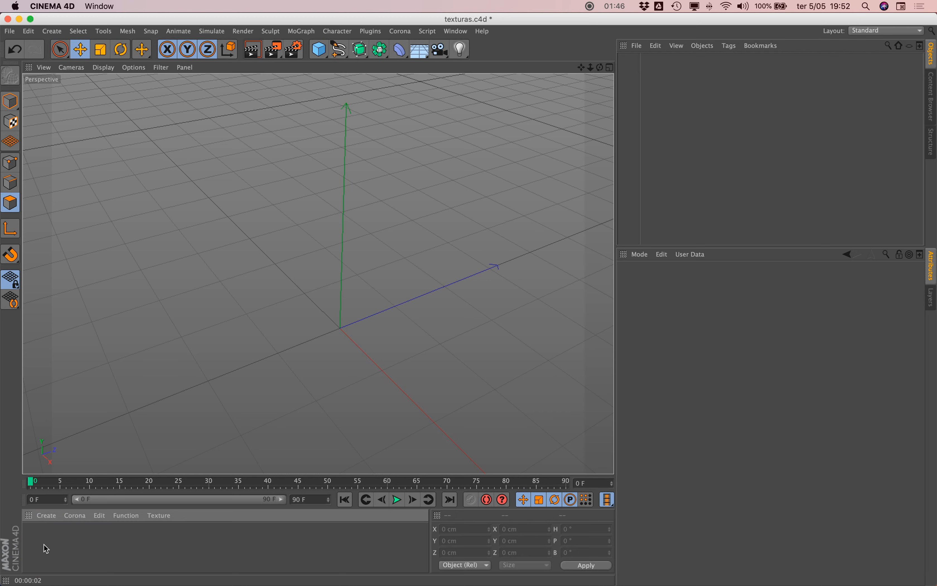
- Create a new material and load the FootballCompleteMap image from the tex folder as its Color texture
double_click(42, 544)
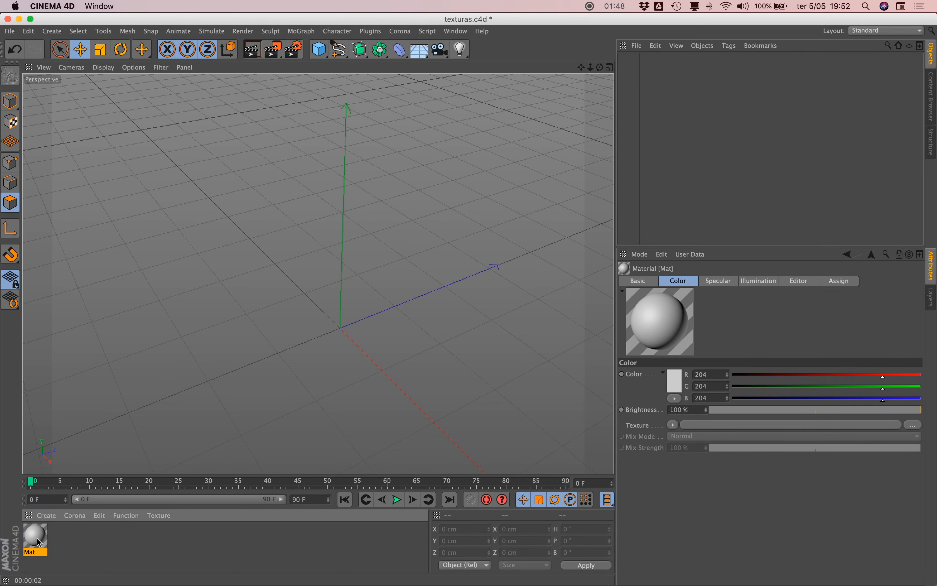
double_click(38, 542)
left_click_drag(259, 76, 327, 132)
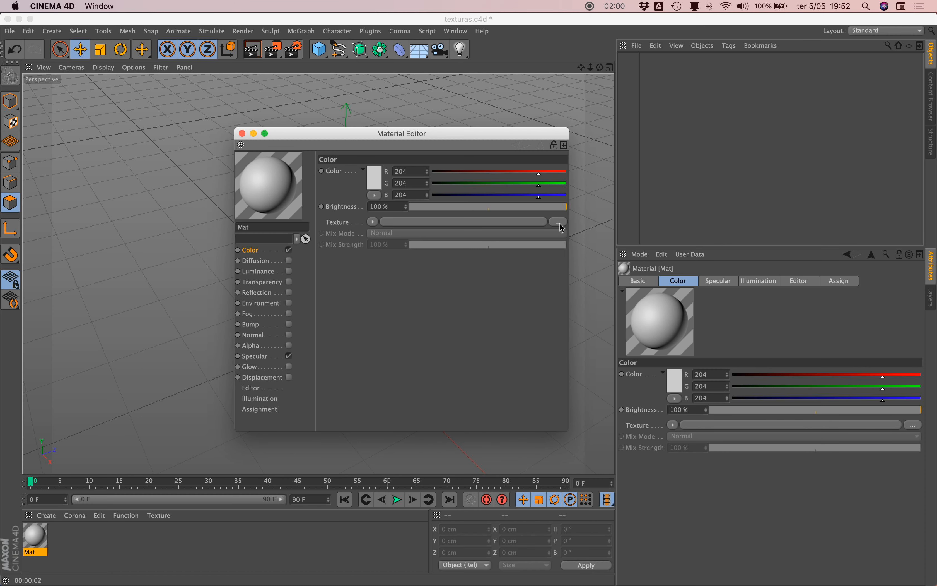
left_click(559, 222)
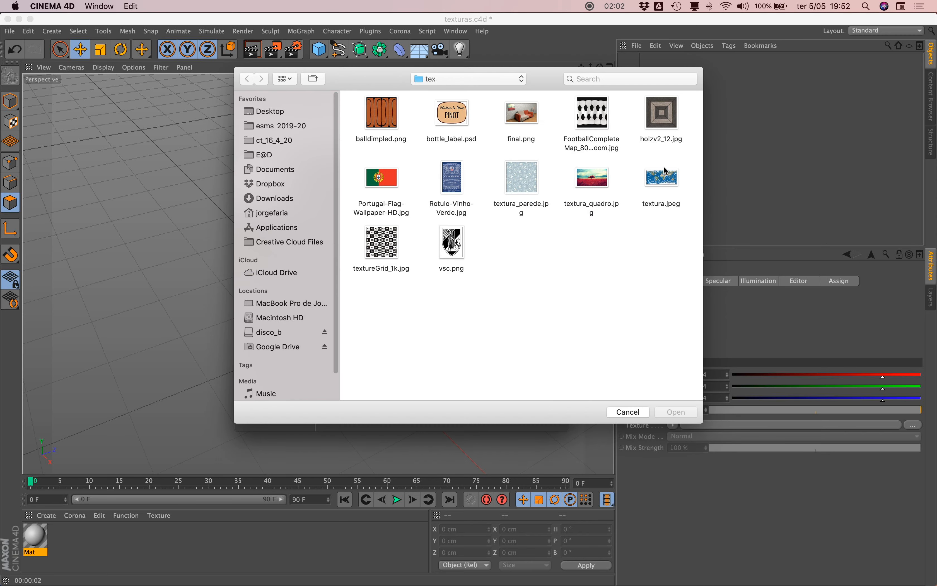
left_click(588, 109)
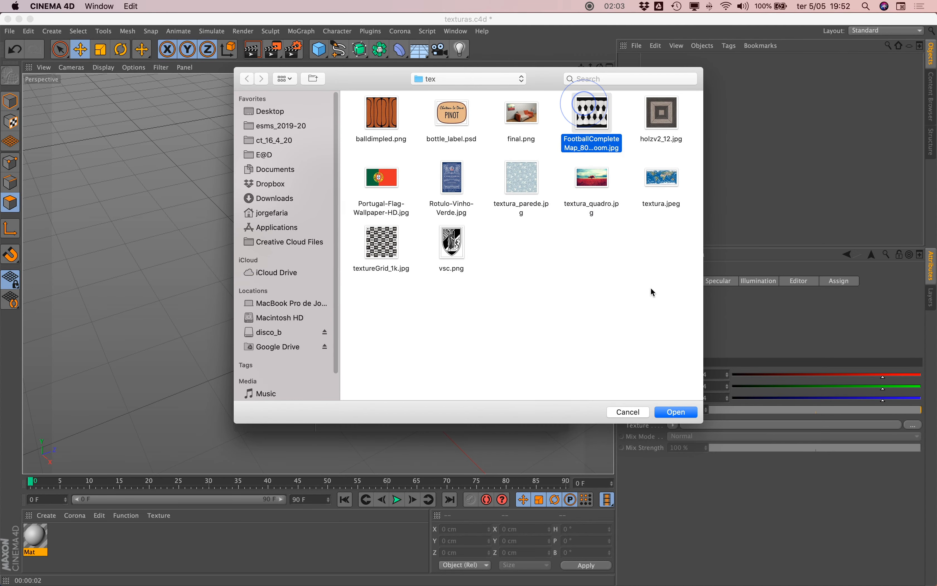
left_click(677, 413)
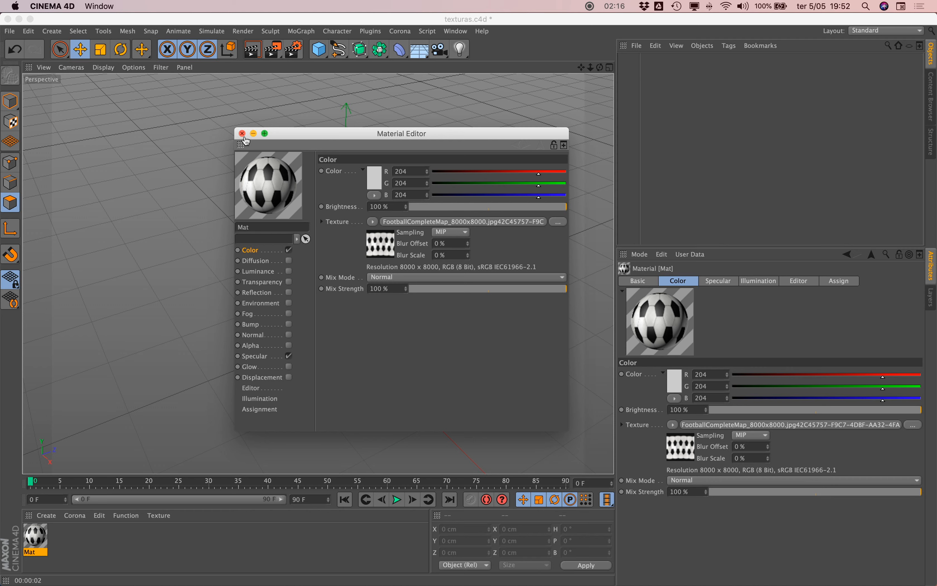
left_click(242, 133)
- Add a sphere to the scene and apply the football material to it
left_click_drag(319, 50, 552, 86)
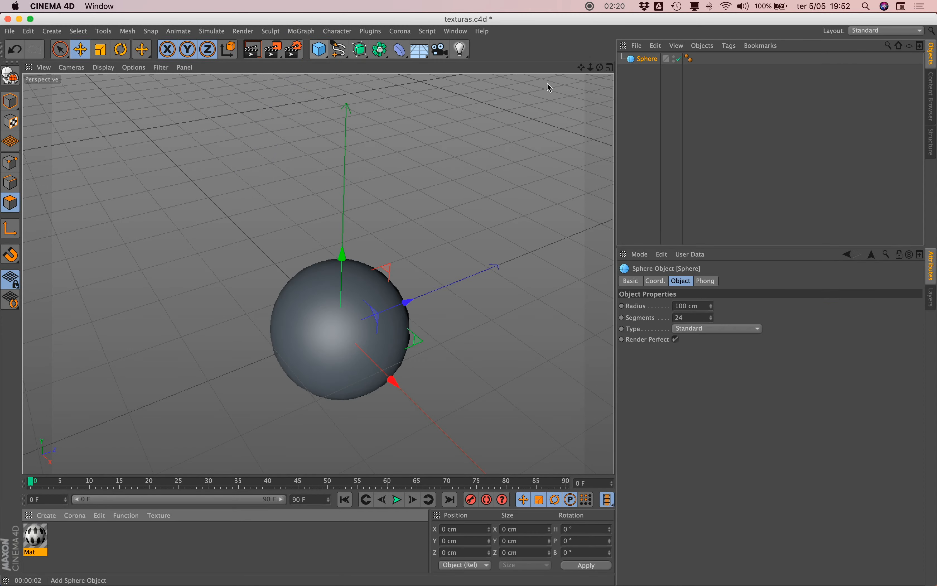
left_click_drag(35, 539, 654, 59)
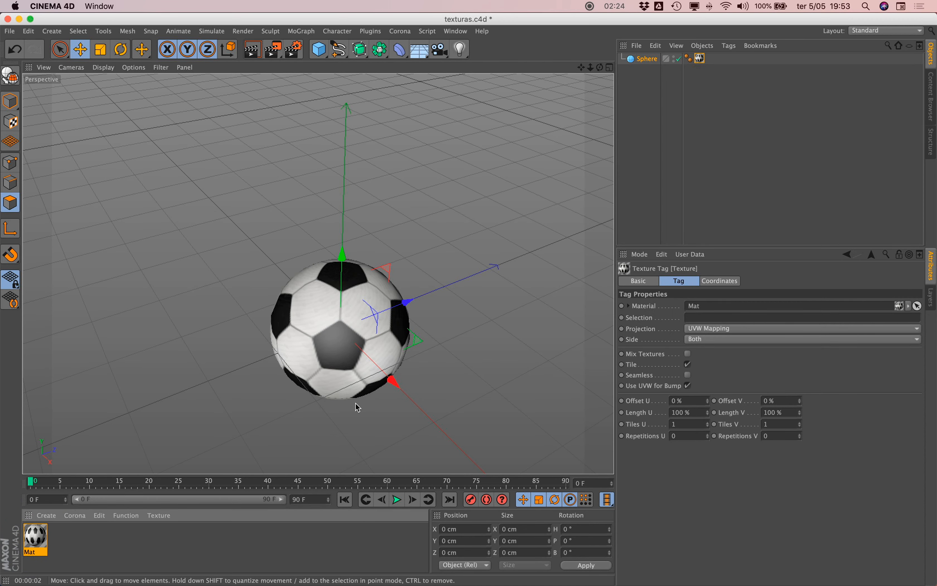
scroll(356, 405, "up", 3)
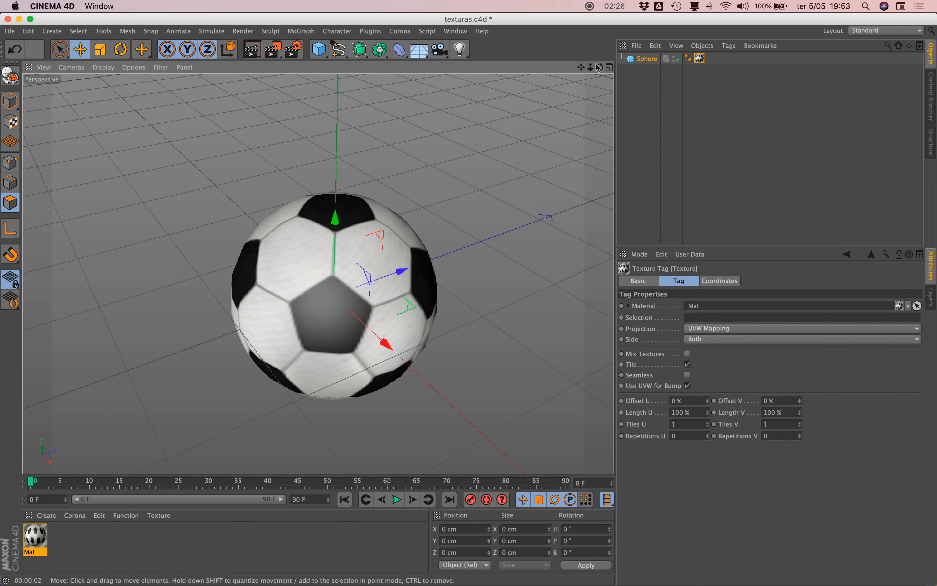
left_click_drag(600, 68, 614, 88)
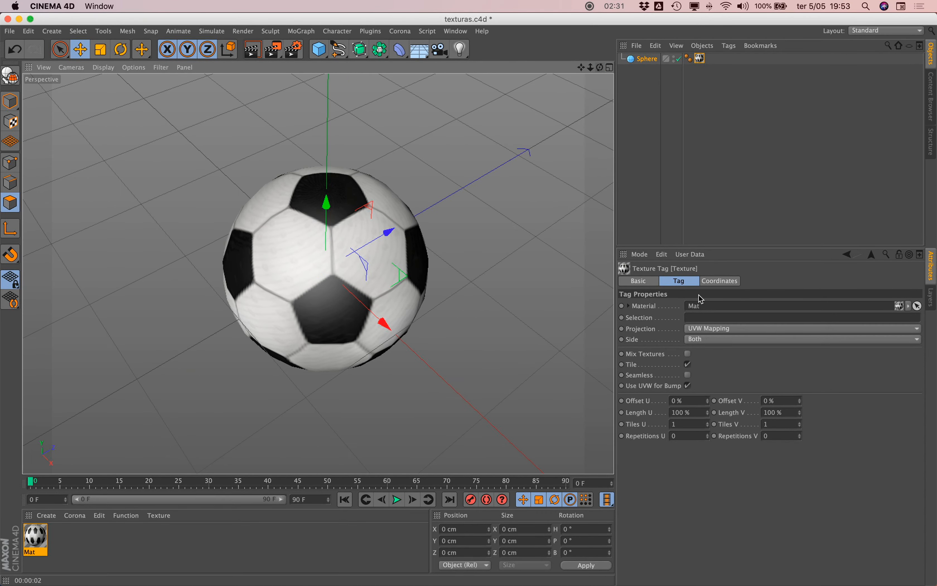
left_click(707, 332)
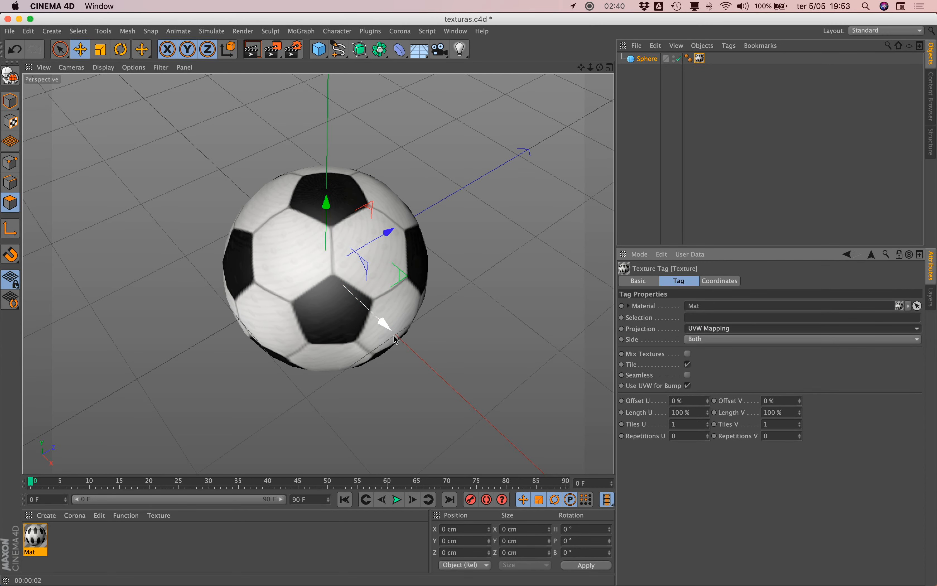
- Move the ball backward along the X axis, and add a cylinder shifted about 85 cm along the Z axis
left_click_drag(391, 332, 303, 240)
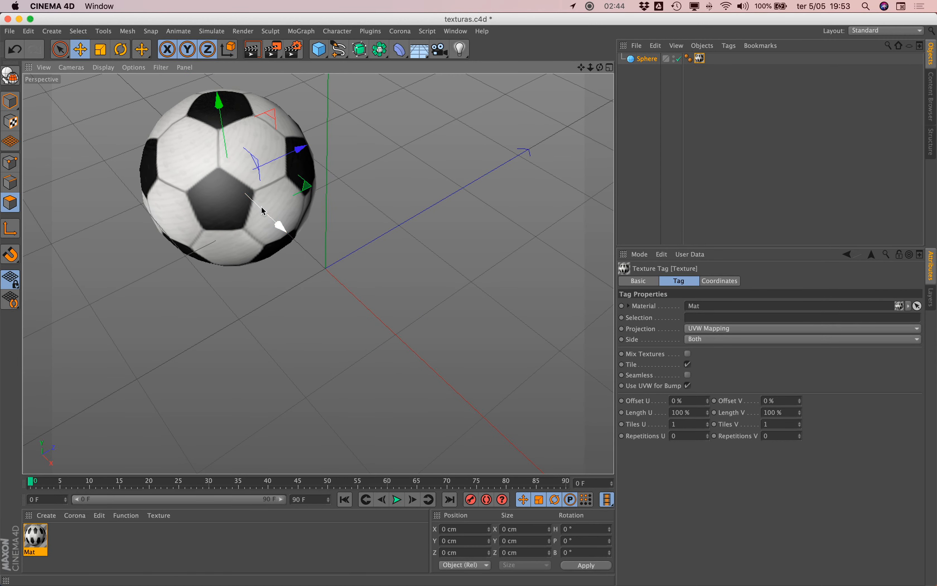
left_click(319, 49)
left_click(542, 65)
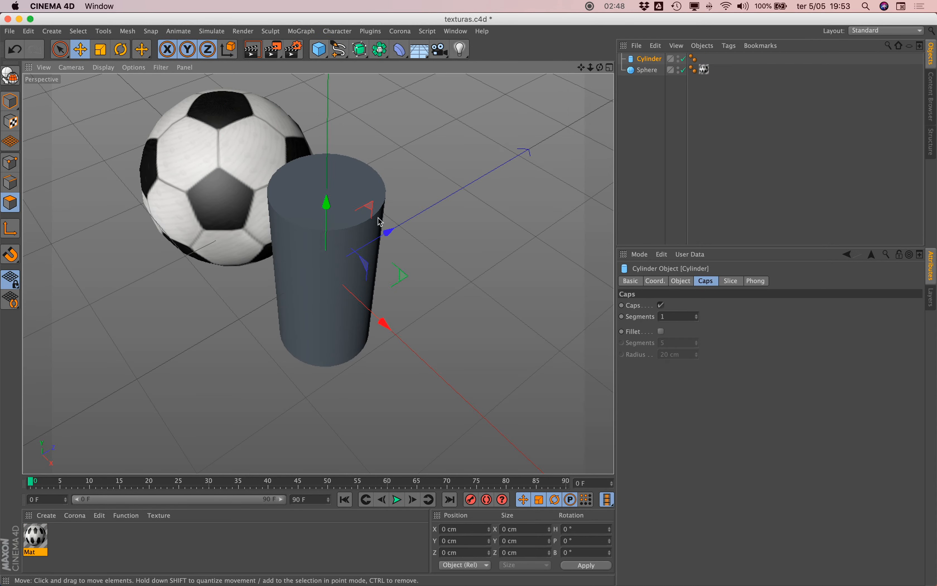
left_click_drag(388, 233, 453, 205)
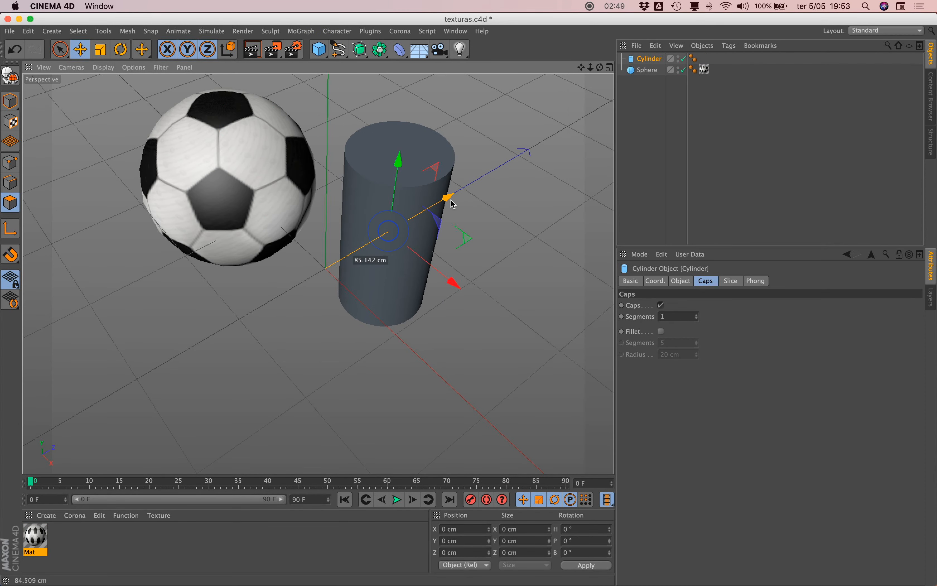
- Create a second material and load Rotulo-Vinho-Verde.jpg as its Color texture
double_click(79, 540)
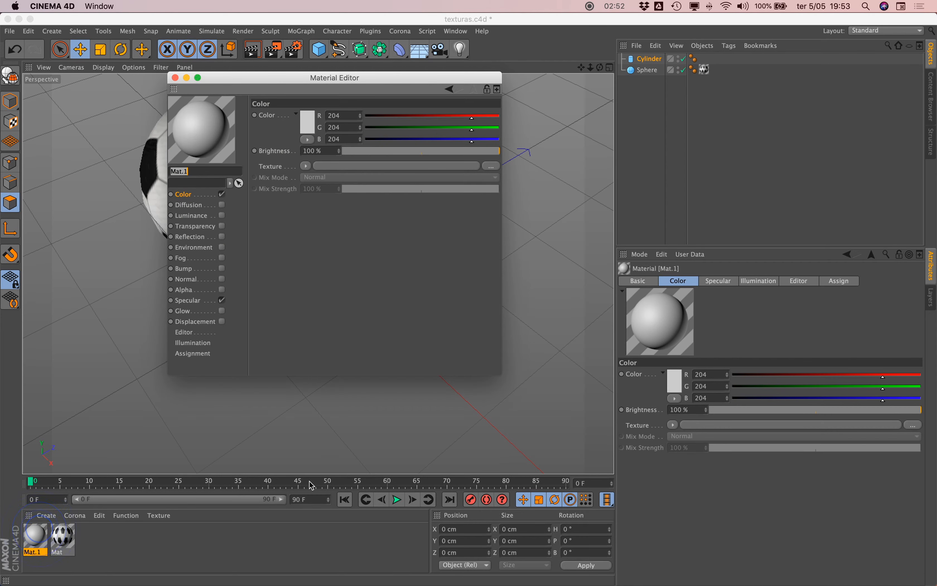
double_click(35, 536)
left_click(492, 167)
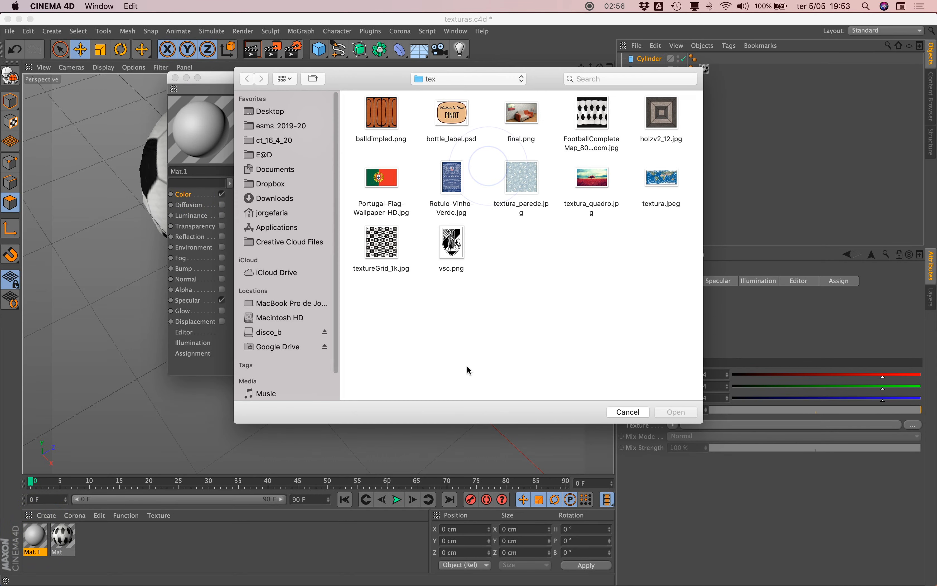
left_click(460, 190)
key("space")
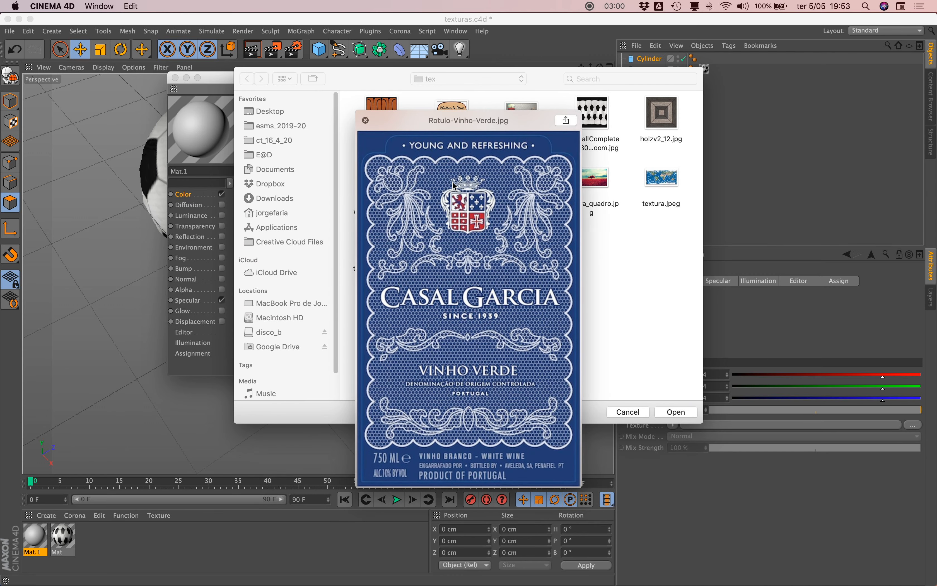
key("space")
left_click(676, 412)
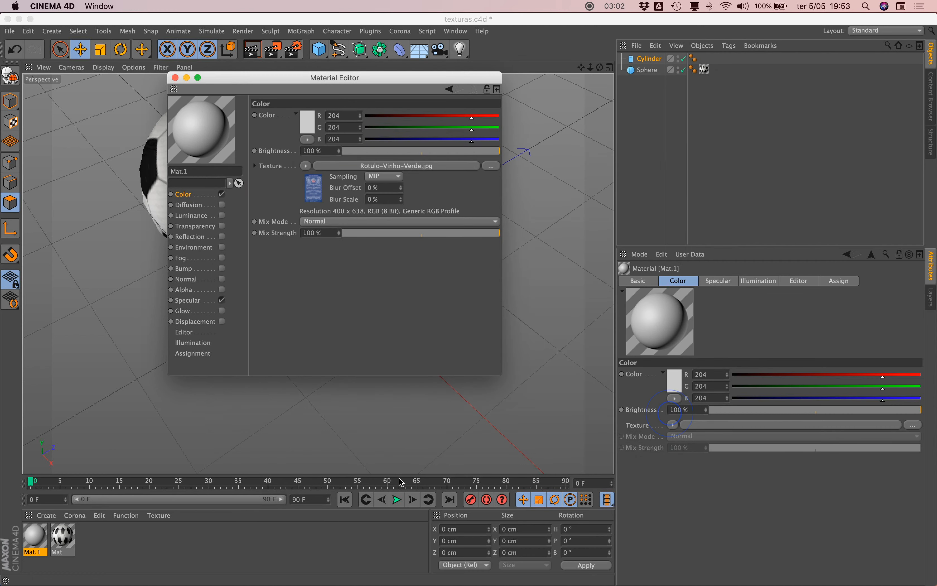
left_click(176, 77)
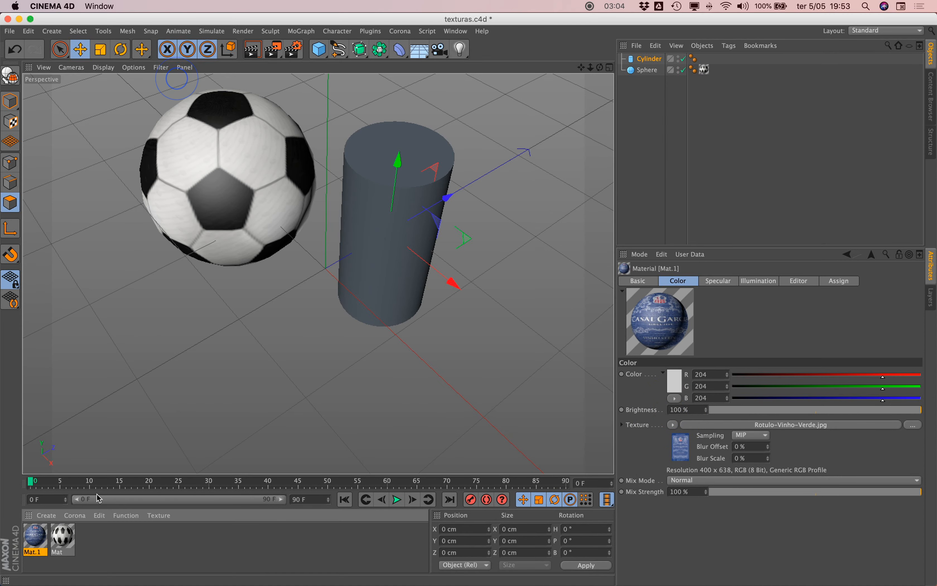
- Apply the wine label material to the cylinder and view it from a lower angle
left_click_drag(36, 539, 409, 273)
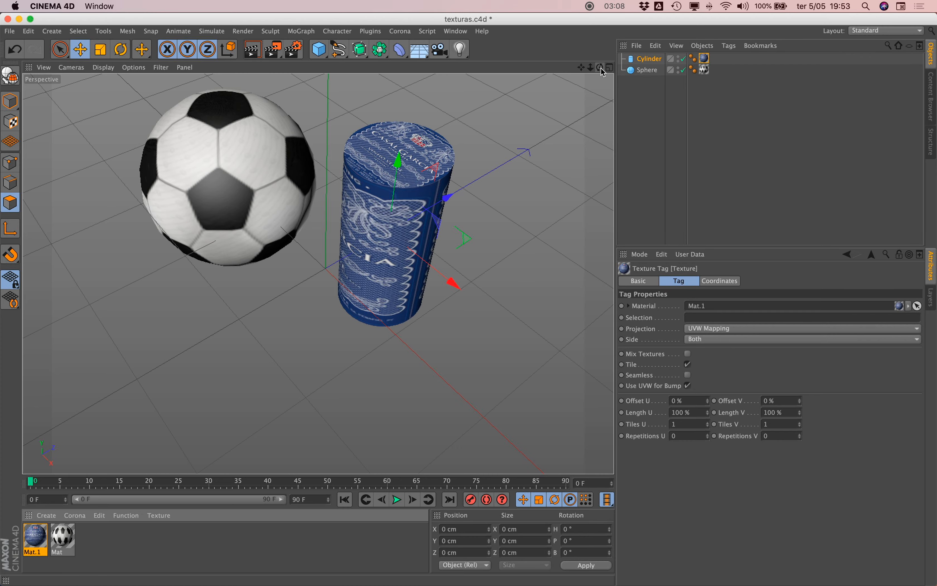
left_click_drag(602, 68, 583, 95)
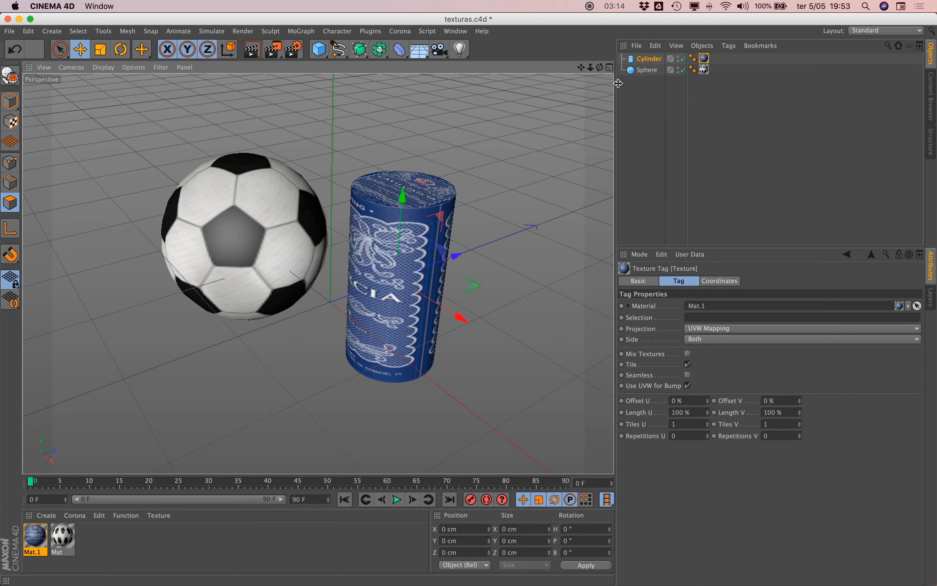
mouse_move(601, 69)
left_mouse_down()
mouse_move(593, 79)
mouse_move(709, 77)
mouse_move(573, 91)
mouse_move(619, 84)
mouse_move(587, 69)
left_mouse_up()
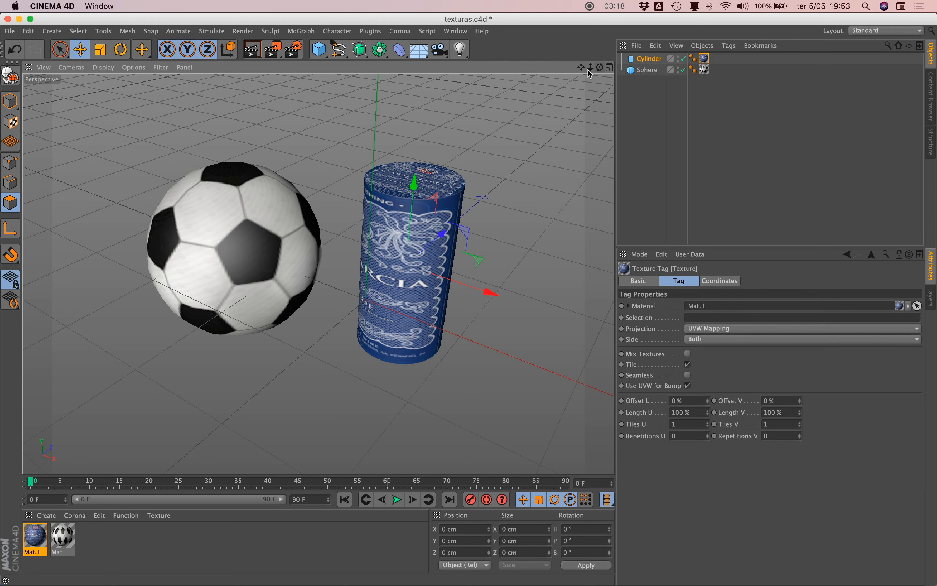
- Turn off Tile in the cylinder's texture tag, keeping UVW Mapping as the projection
left_click(703, 329)
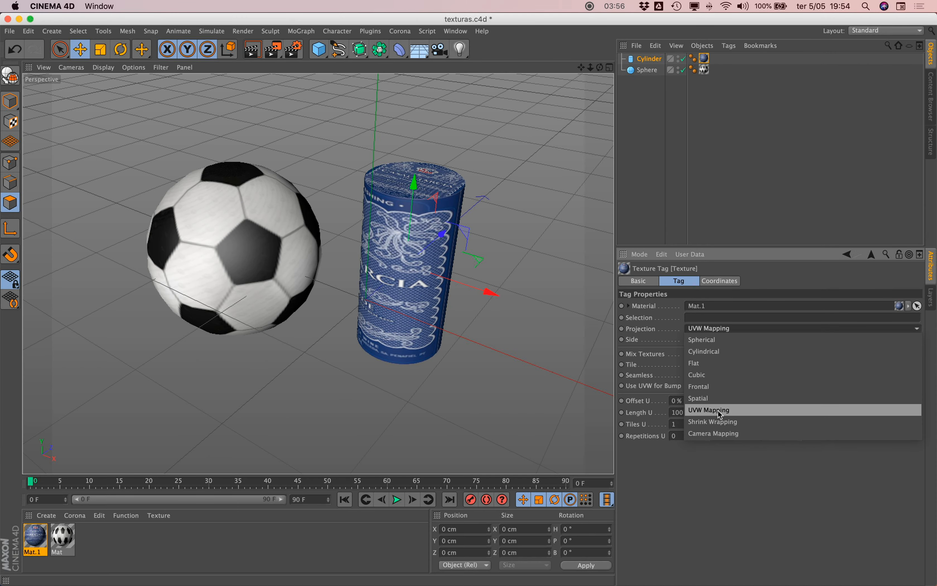
left_click(652, 60)
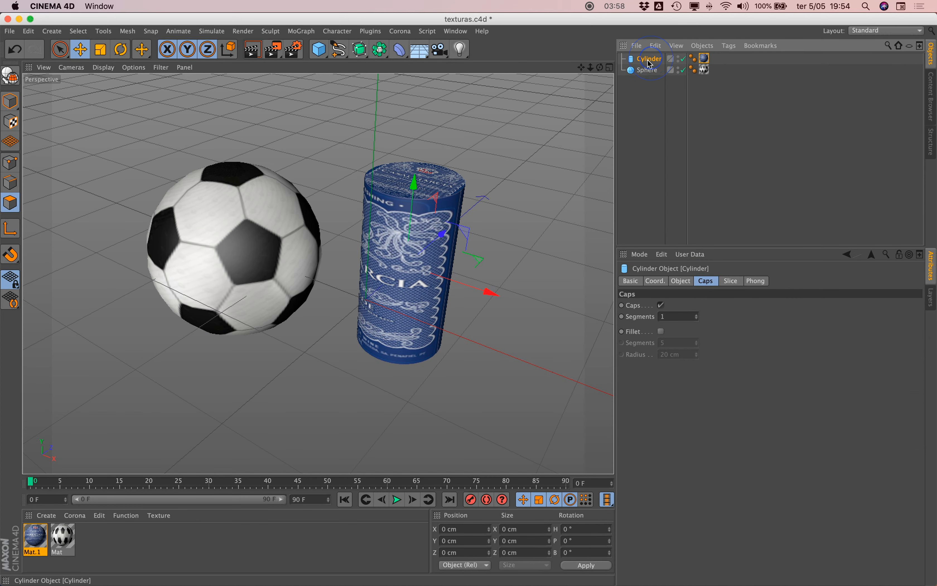
left_click(706, 59)
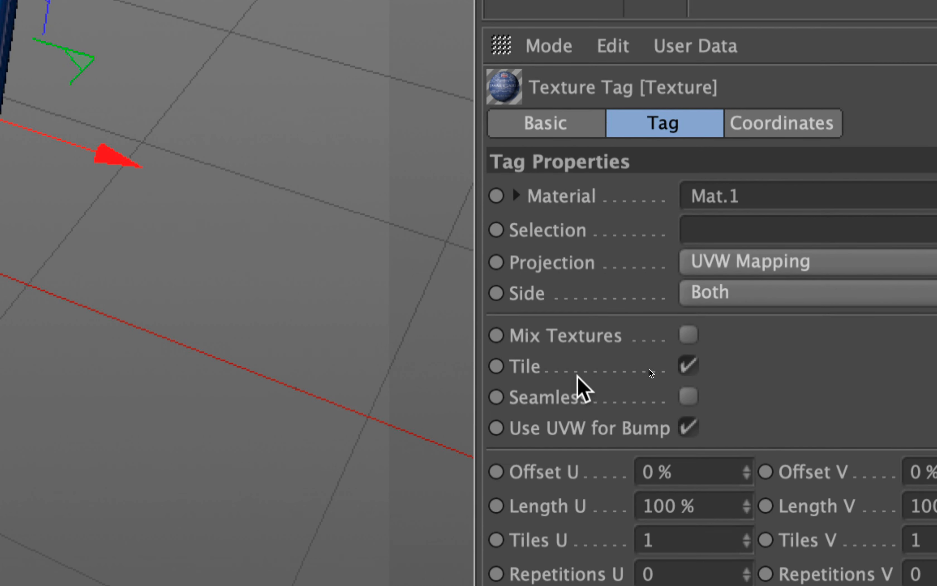
left_click(689, 366)
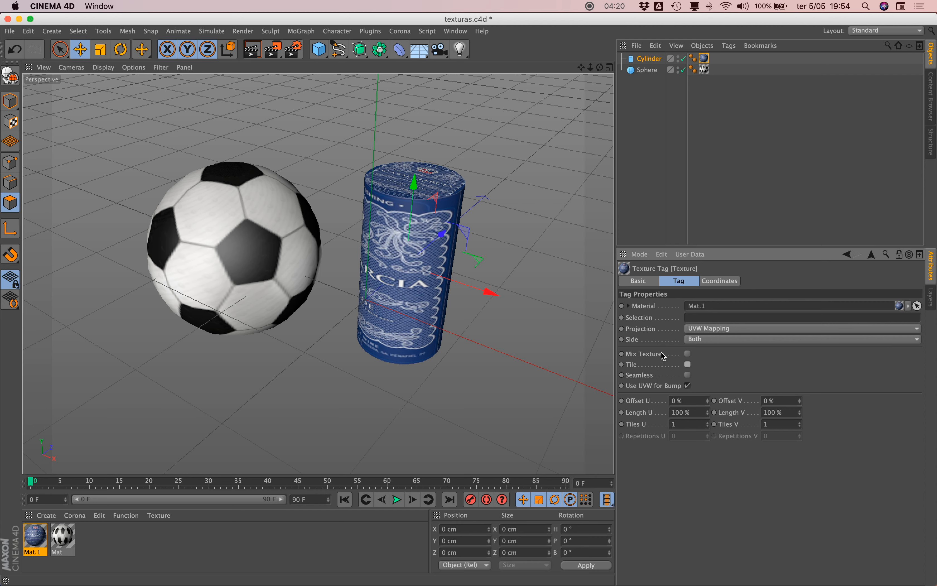
- Change the projection of the cylinder's texture tag to Cylindrical and check the label on the cylinder
left_click(715, 329)
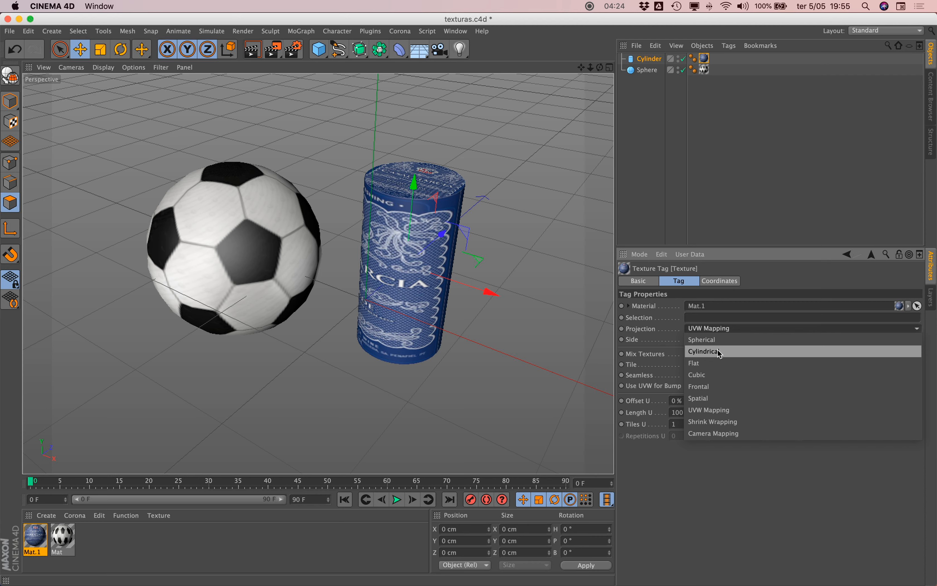
left_click(722, 358)
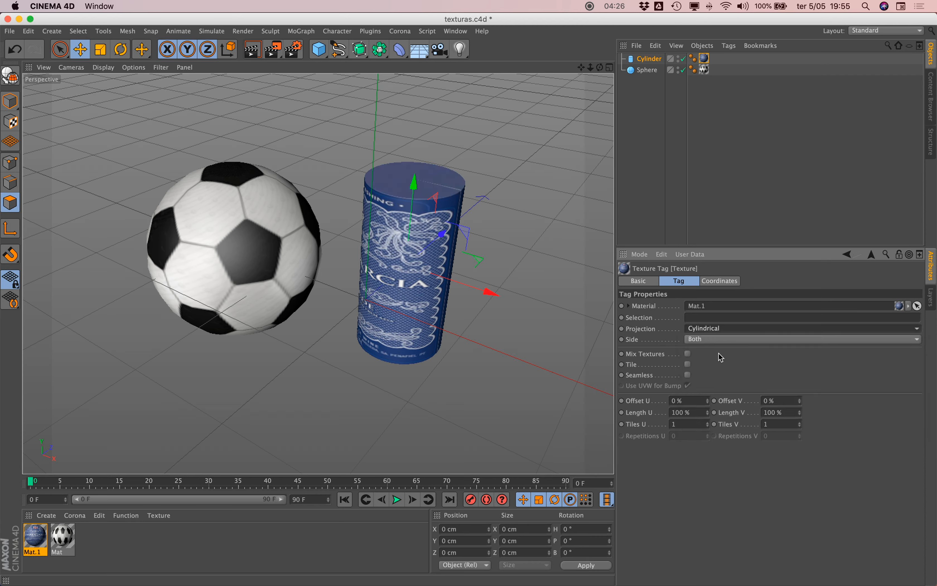
mouse_move(599, 67)
left_mouse_down()
mouse_move(496, 69)
mouse_move(585, 76)
mouse_move(655, 62)
mouse_move(606, 73)
left_mouse_up()
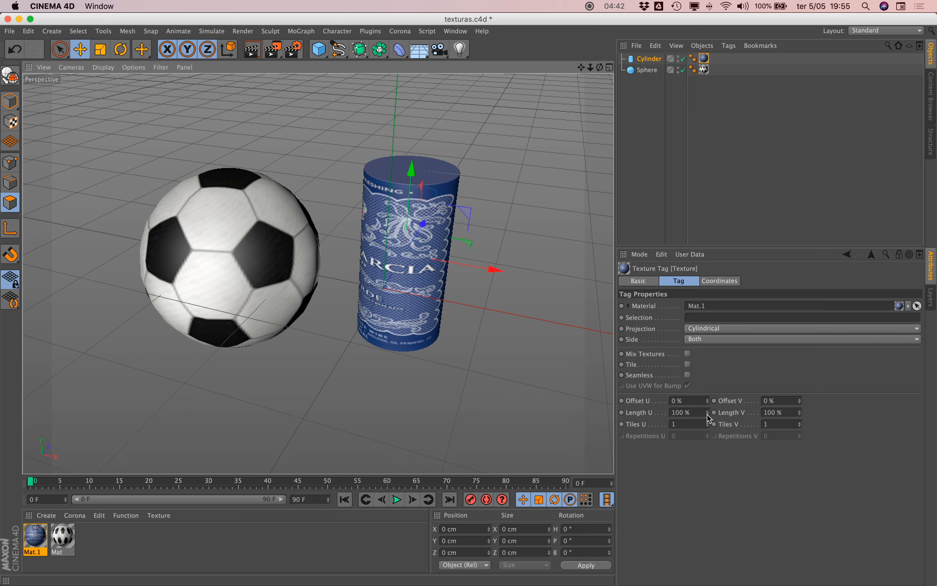
- Resize and reposition the wine label on the cylinder with Length U 25%, Length V 71%, Offset U 68% and Offset V 14%
left_click_drag(709, 413, 663, 413)
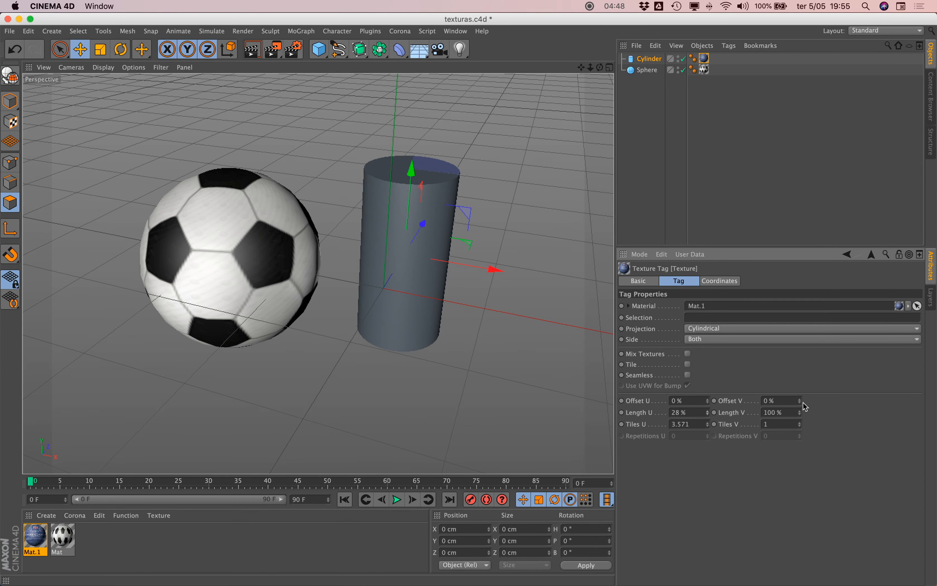
left_click_drag(801, 403, 712, 378)
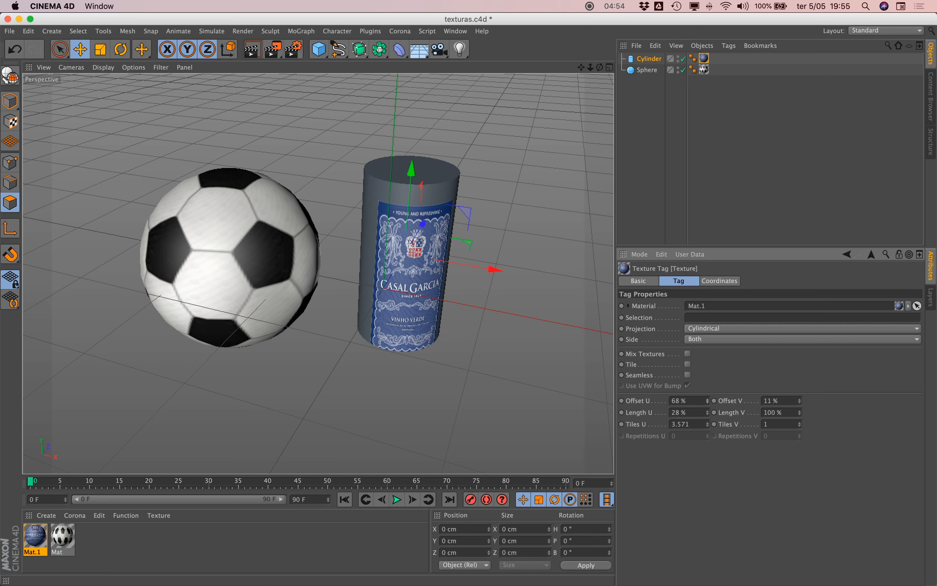
left_click_drag(801, 401, 803, 408)
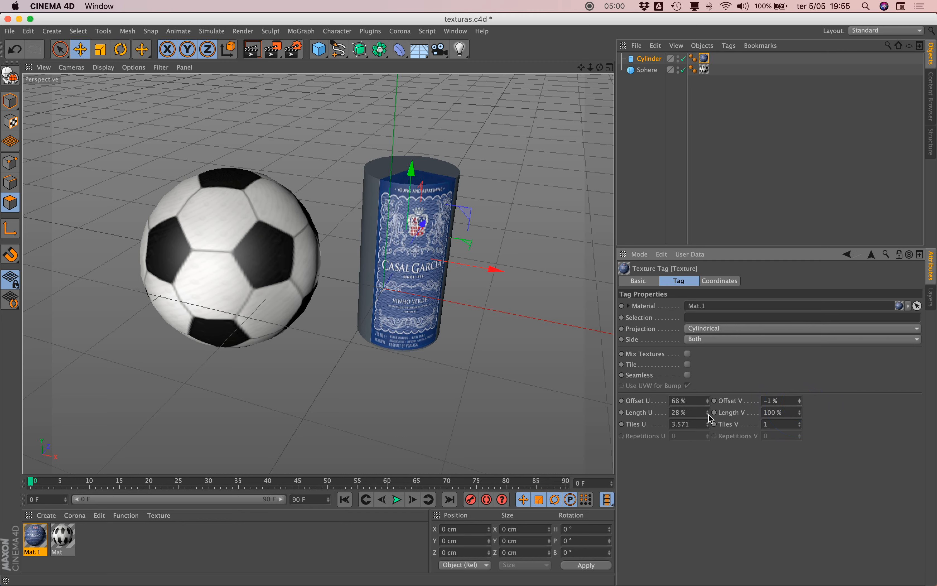
left_click_drag(709, 414, 709, 417)
mouse_move(801, 413)
left_mouse_down()
mouse_move(805, 420)
mouse_move(802, 404)
left_mouse_up()
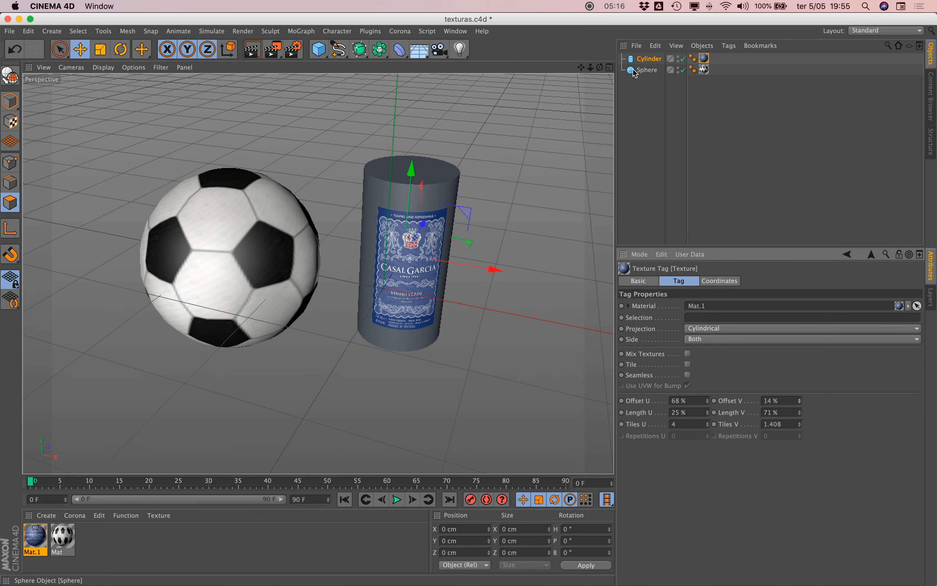
- Delete the cylinder and the sphere from the scene
left_click(434, 258)
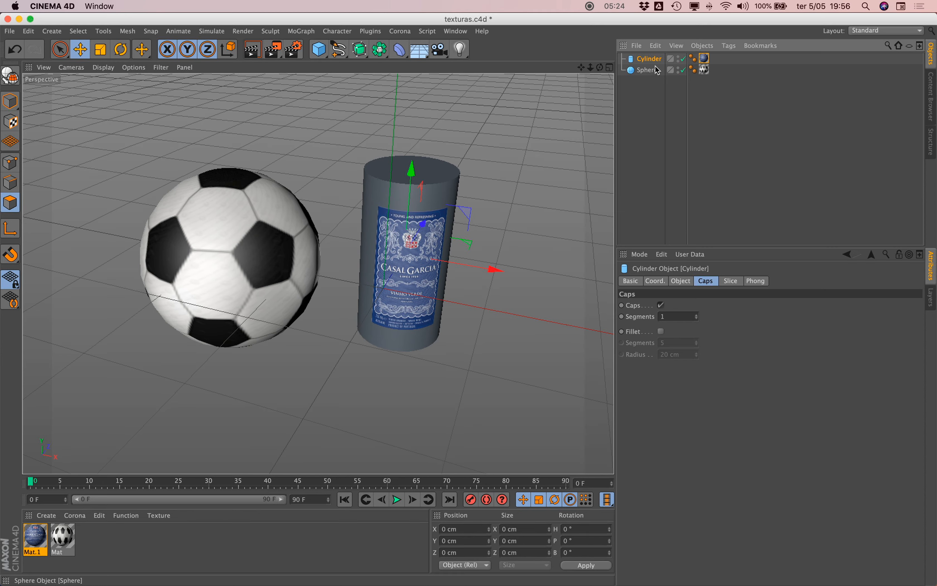
left_click(643, 68, "shift")
key("Delete")
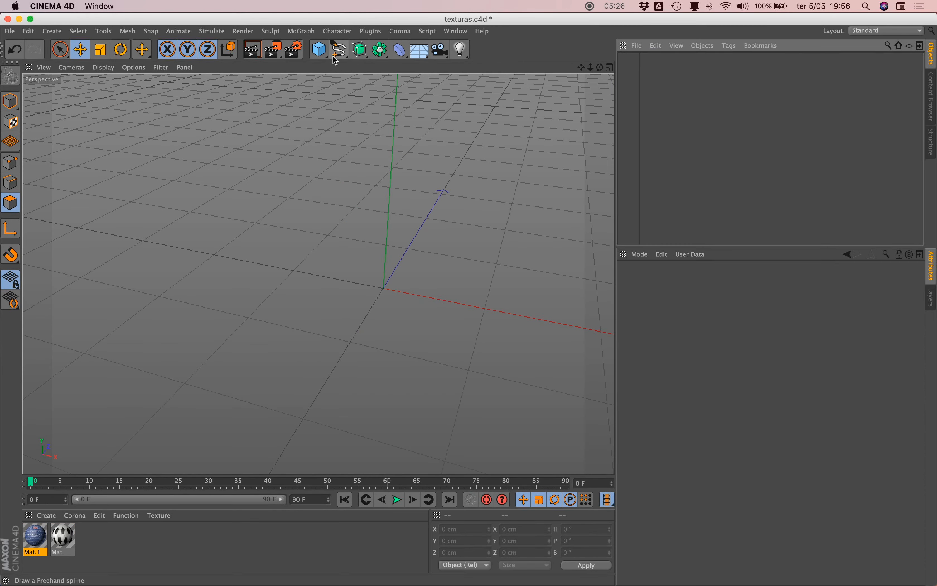
- Add a Text spline and nest it inside an Extrude generator to form 3D lettering
left_click(339, 54)
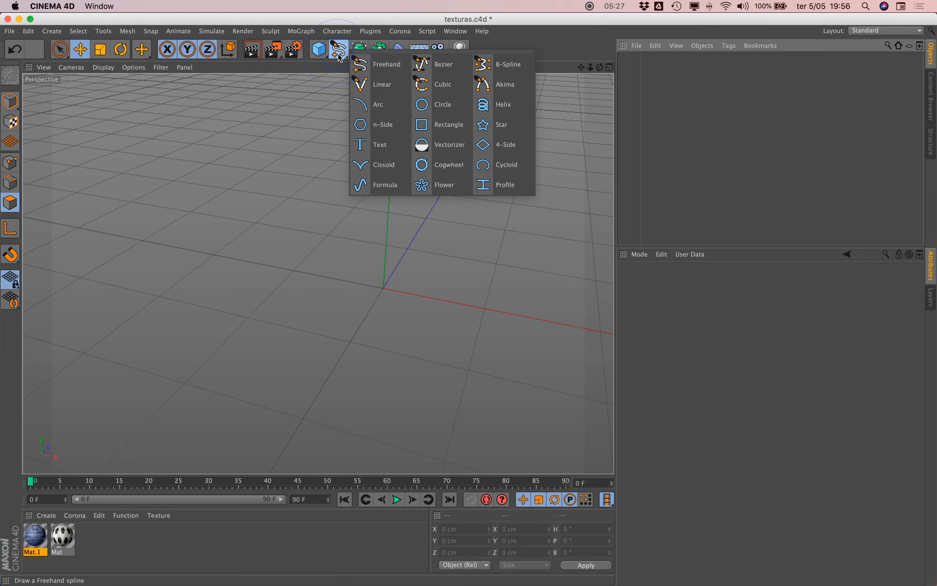
left_click(382, 154)
left_click_drag(582, 68, 186, 206)
left_click(364, 53)
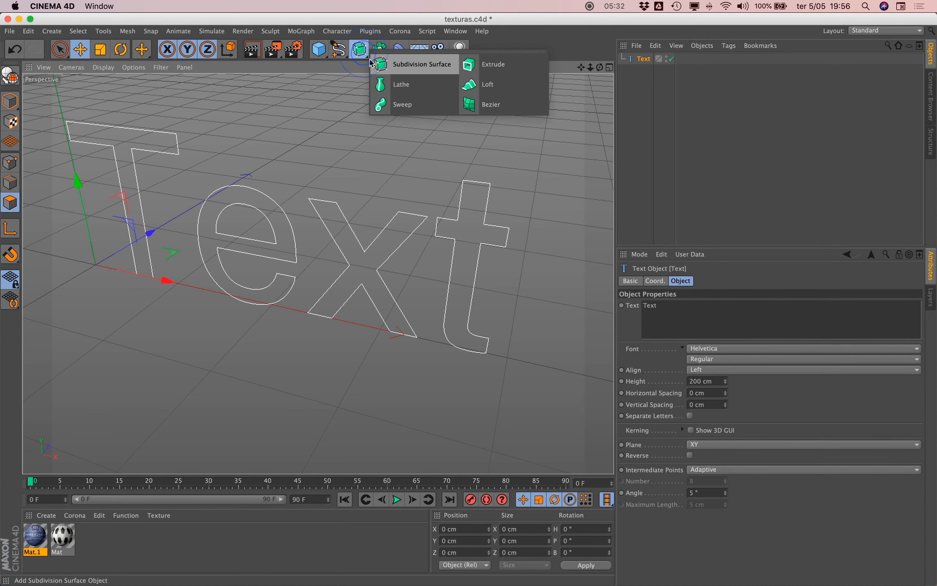
left_click(491, 64)
left_click_drag(647, 76, 647, 60)
left_click(623, 59)
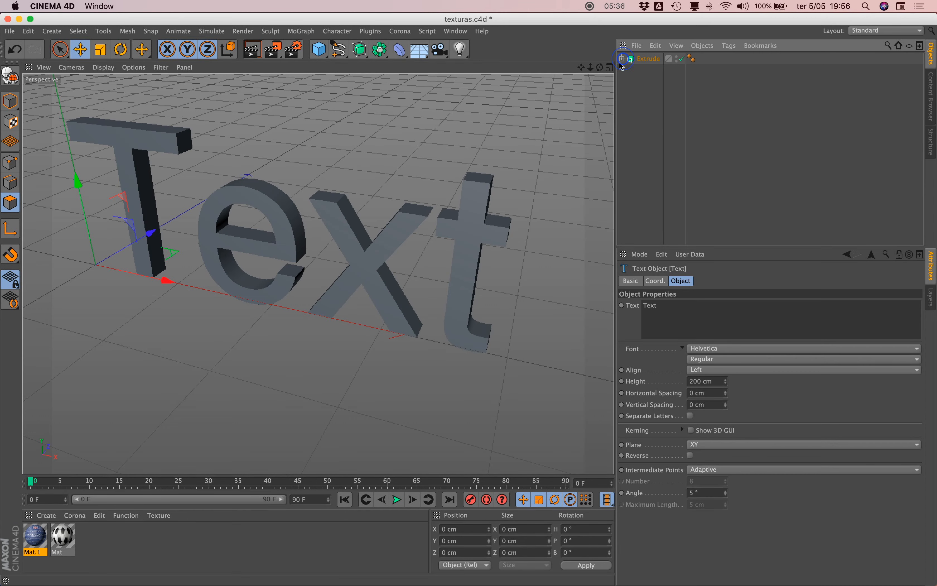
- Create a third material and load textura_parede.jpg as its Color texture
double_click(102, 547)
left_click(37, 539)
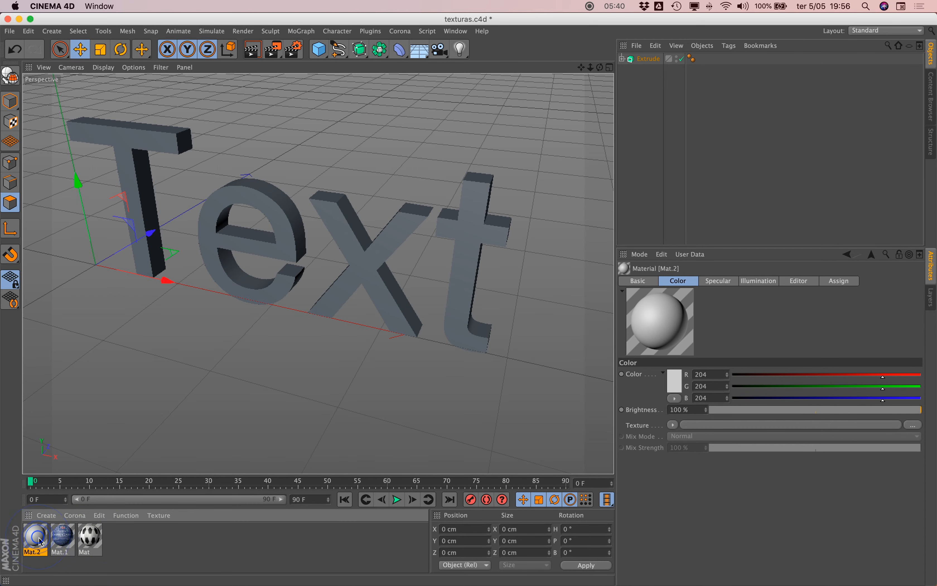
double_click(40, 542)
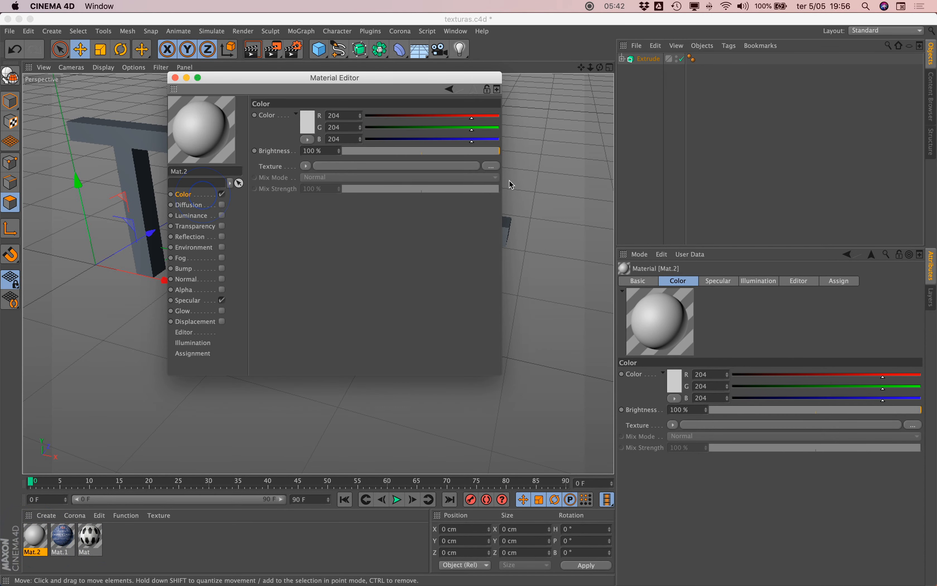
left_click(493, 167)
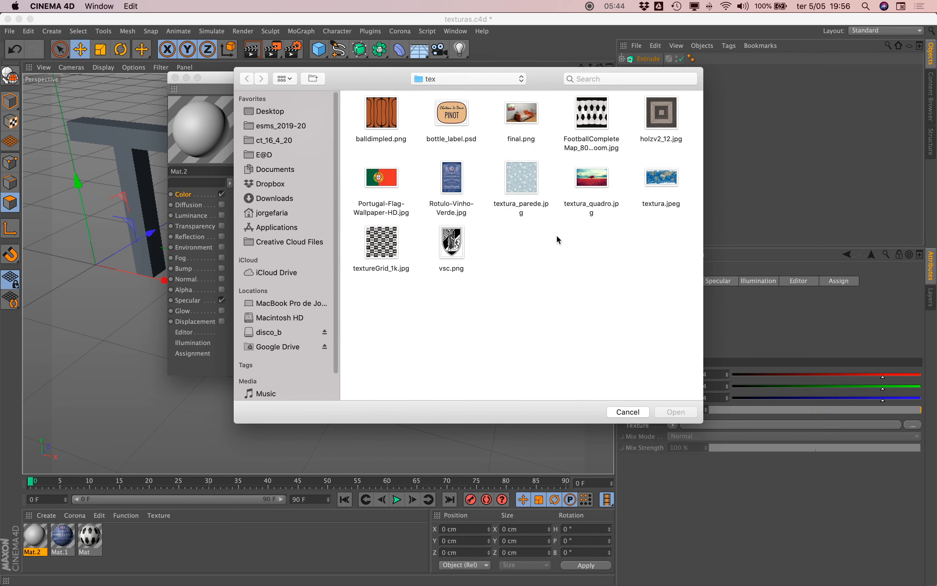
left_click(522, 179)
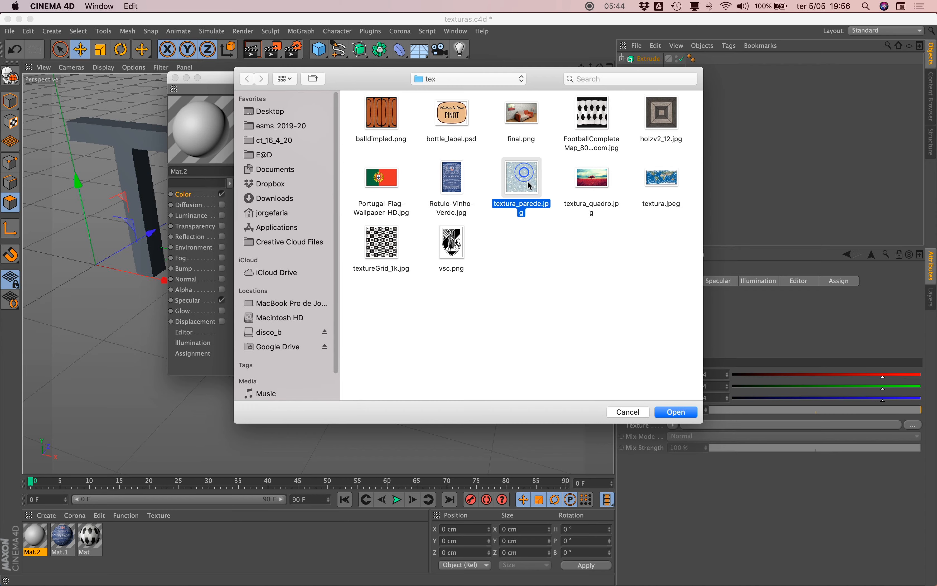
left_click(676, 412)
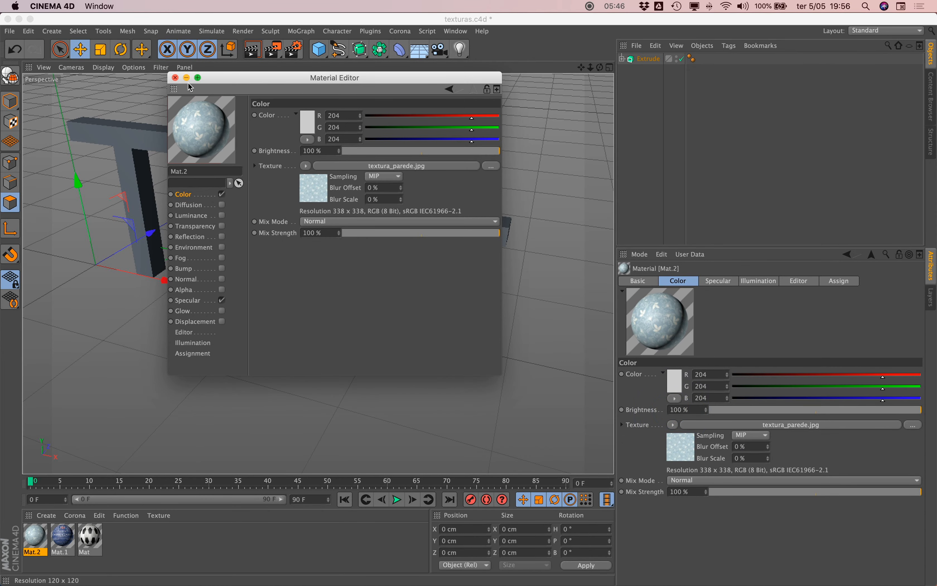
left_click(175, 78)
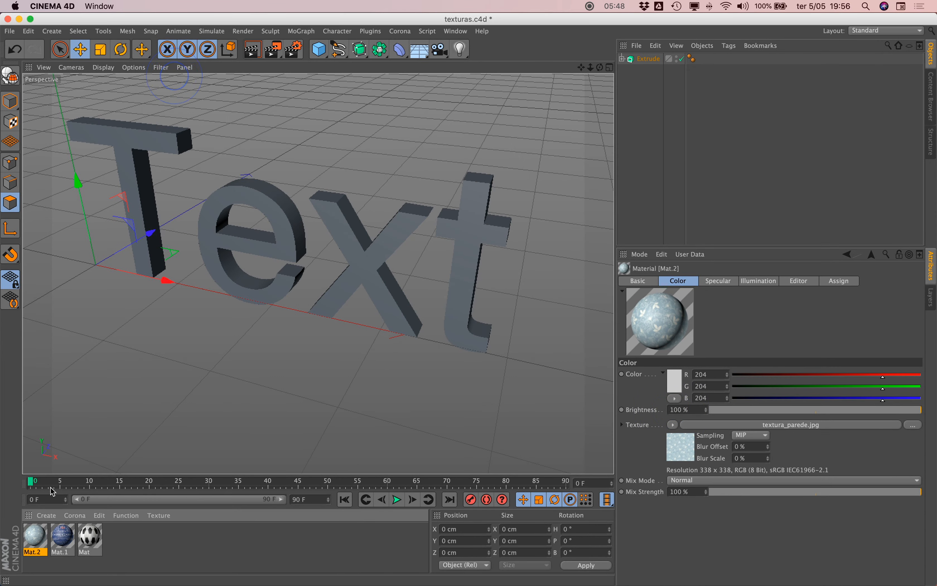
- Apply the textura_parede.jpg material to the Extrude object and inspect the lettering up close
left_click_drag(35, 539, 651, 59)
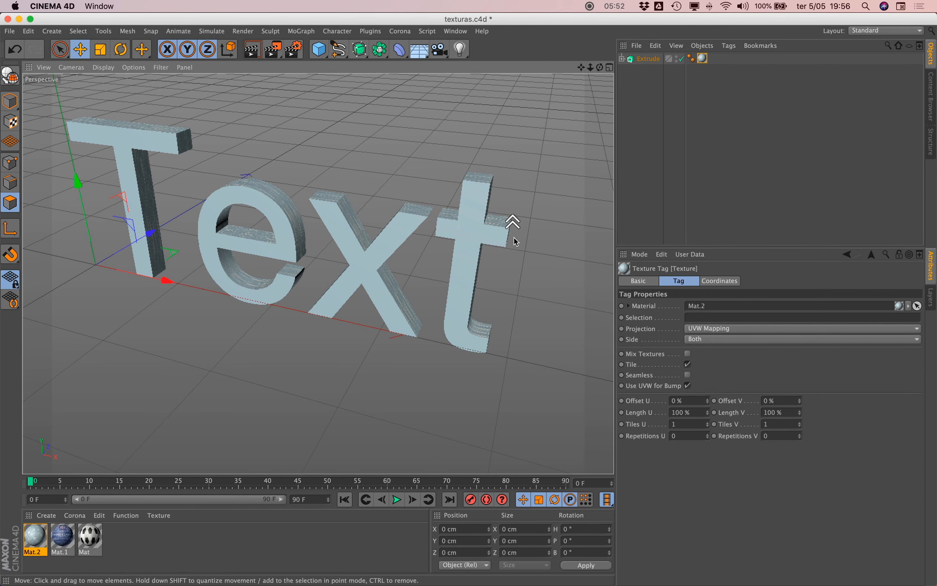
scroll(515, 227, "up", 5)
mouse_move(600, 68)
left_mouse_down()
mouse_move(655, 71)
mouse_move(558, 74)
mouse_move(556, 48)
mouse_move(572, 83)
mouse_move(612, 70)
left_mouse_up()
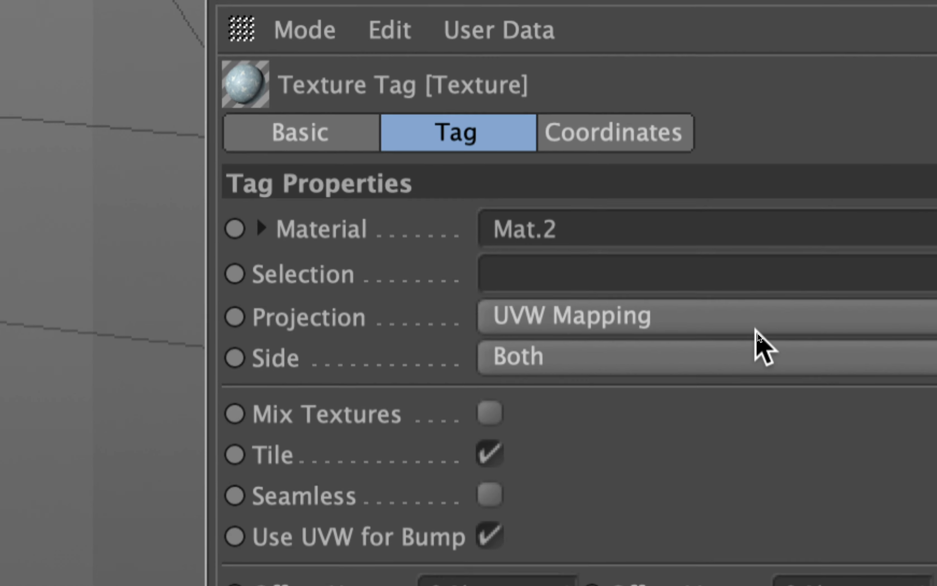
- Set the projection of the extruded text's texture tag to Cubic and inspect the pattern on the letters
left_click(756, 329)
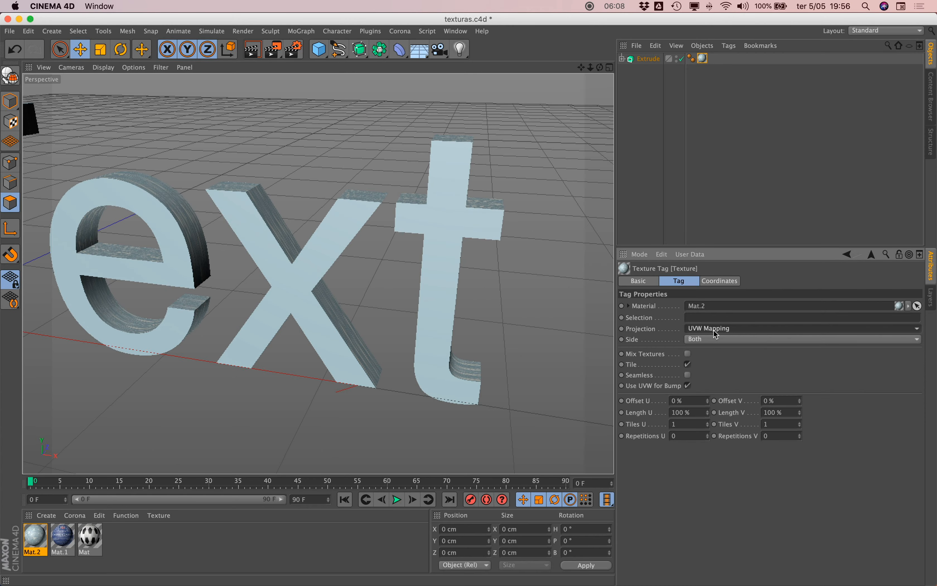
left_click(583, 320)
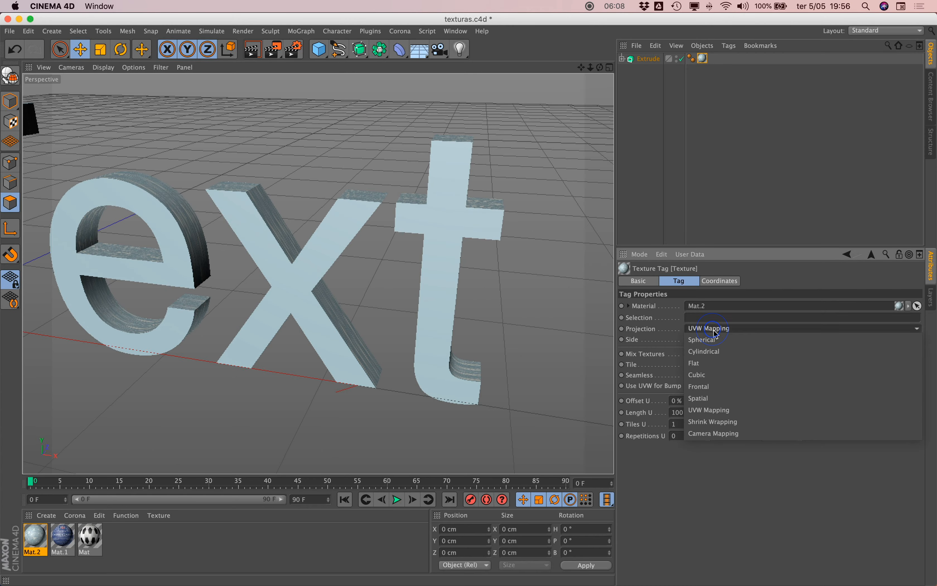
left_click(704, 376)
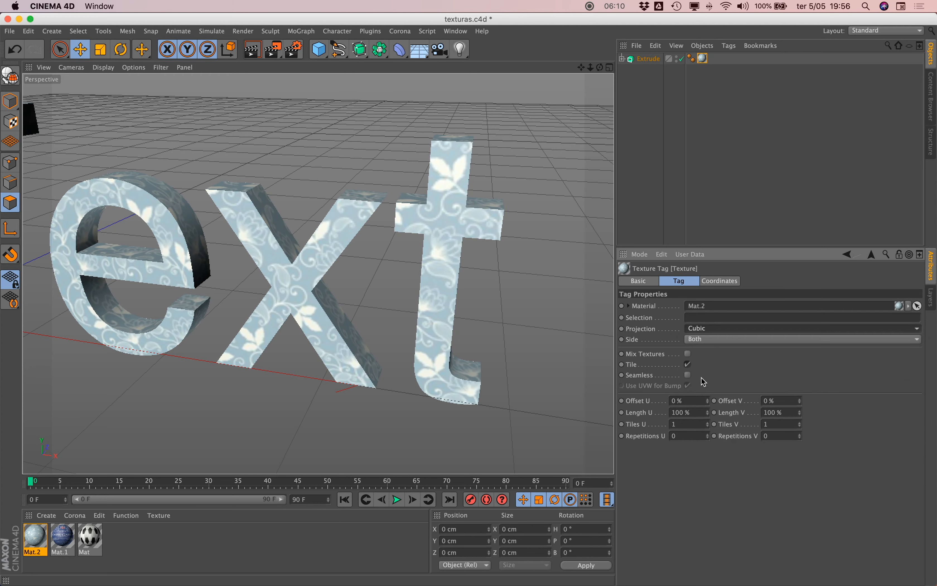
scroll(232, 251, "up", 2)
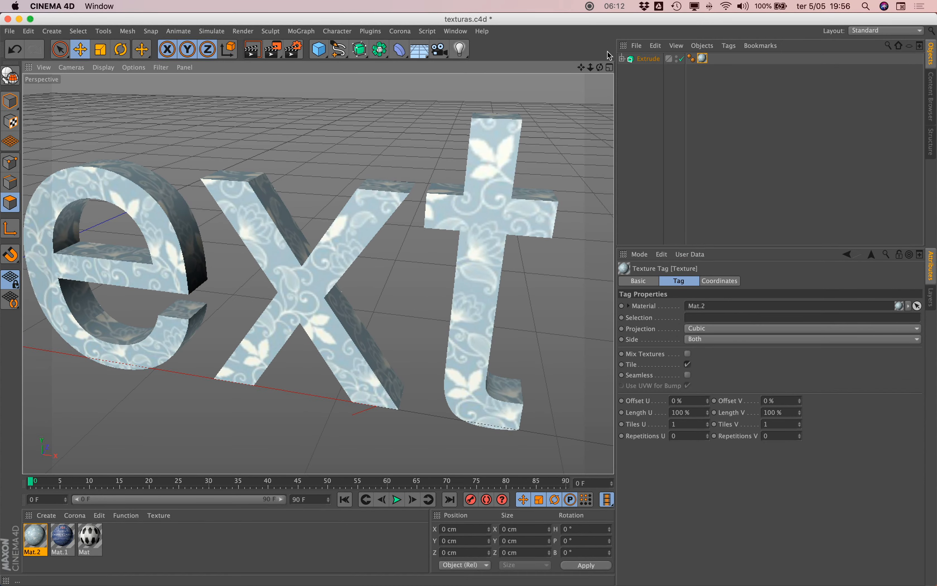
left_click_drag(599, 67, 472, 304)
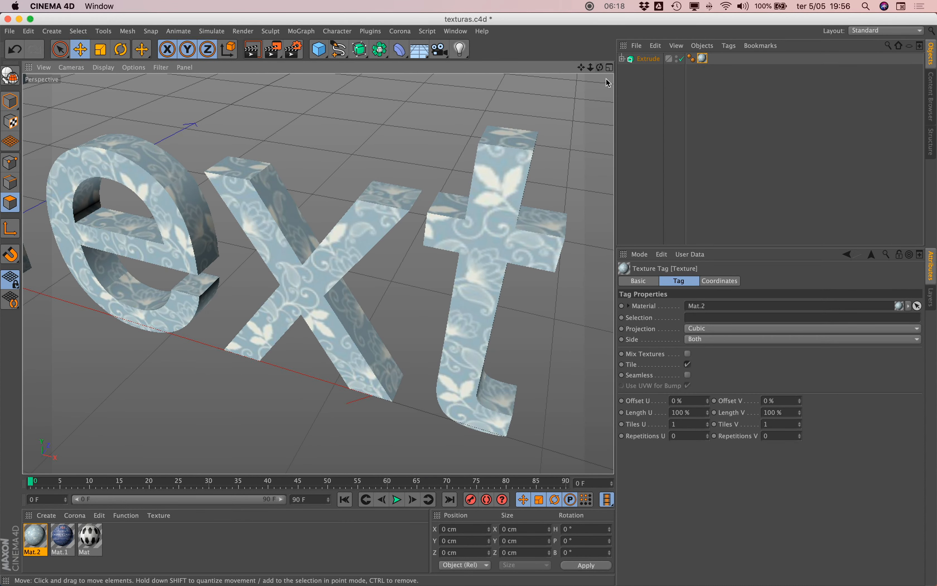
- Delete the extruded text and add a 200 cm cube framed fully in the view
left_click(654, 61)
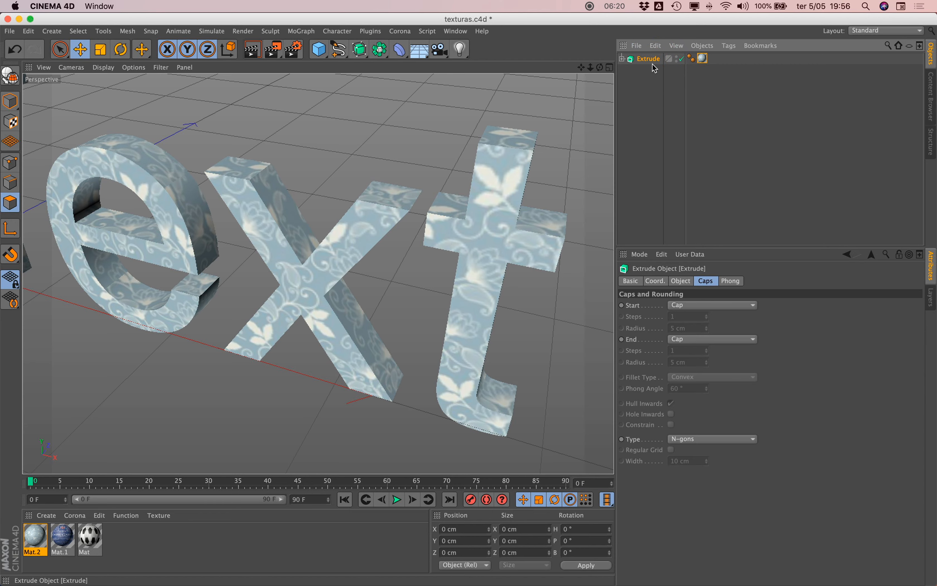
key("Delete")
left_click(320, 50)
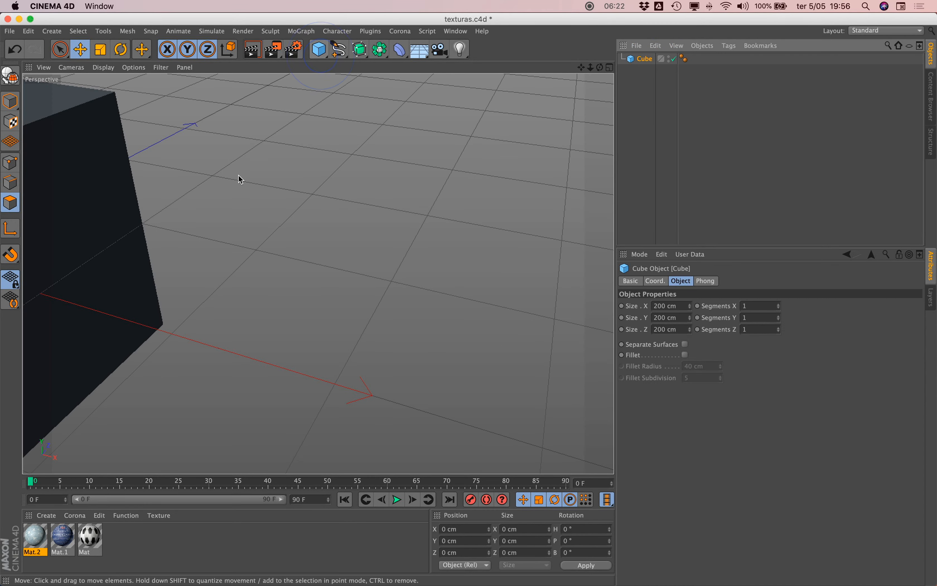
key("space")
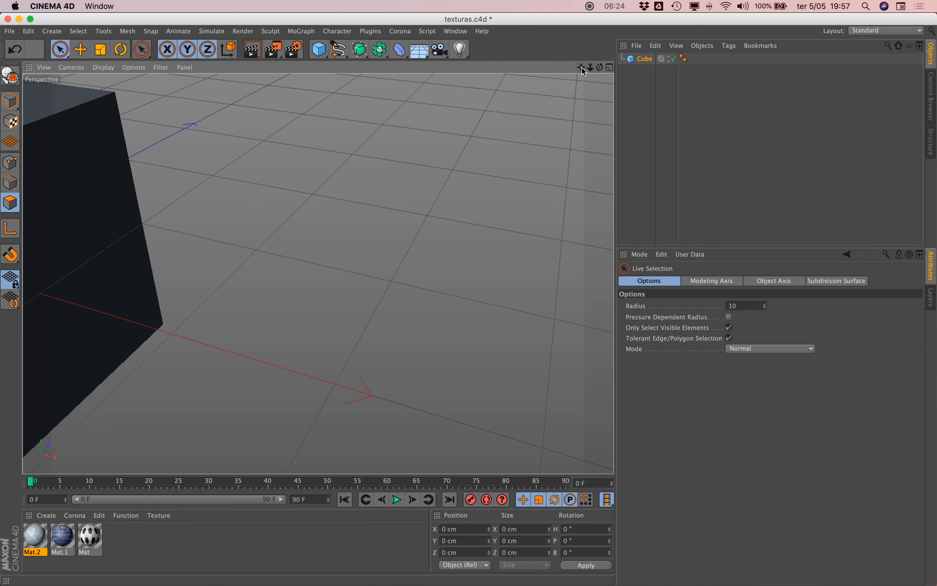
left_click_drag(581, 68, 470, 300)
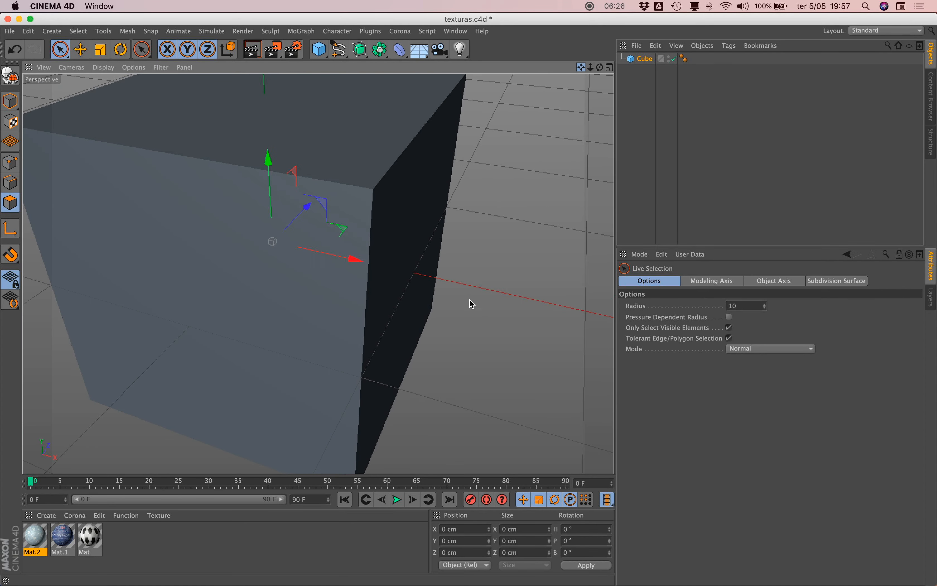
scroll(230, 210, "down", 5)
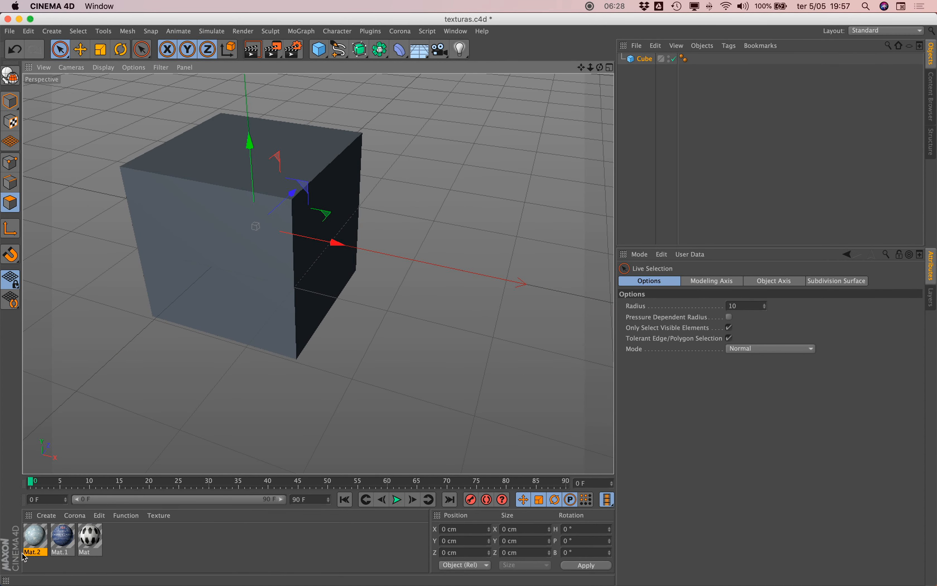
- Try the floral wallpaper material on the whole cube and undo its application
left_click_drag(25, 557, 244, 285)
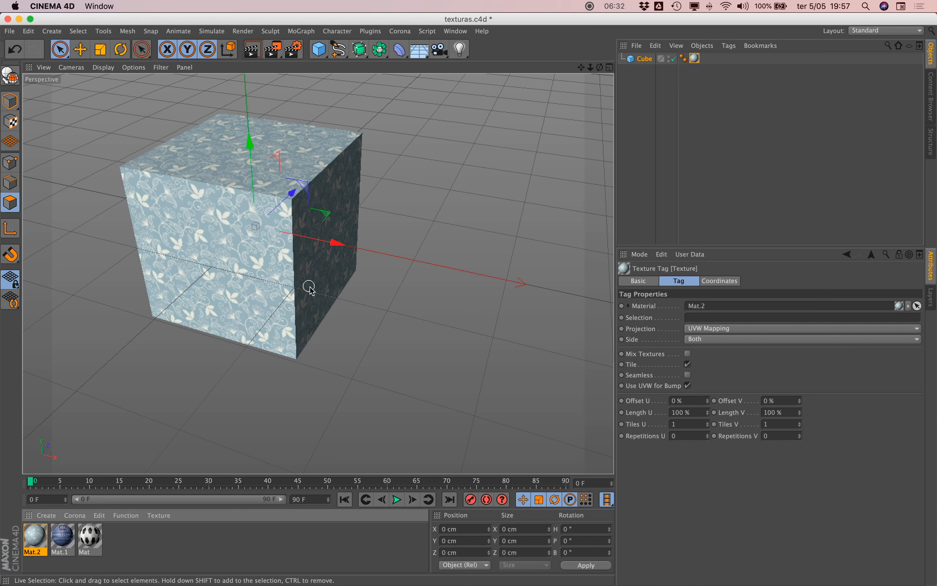
key("super+z")
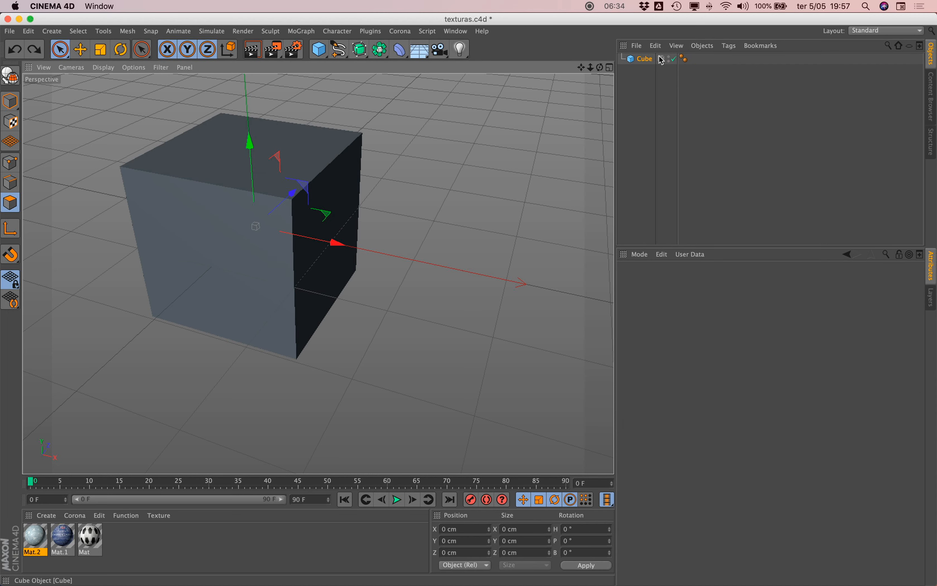
- Make the cube editable and inset its +X side face by about 45 cm with Extrude Inner
left_click(646, 59)
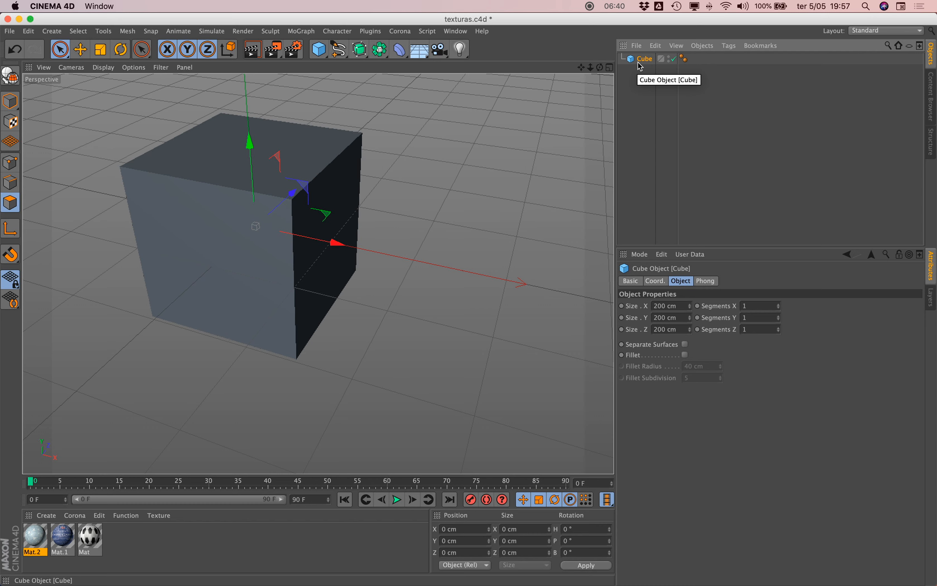
key("c")
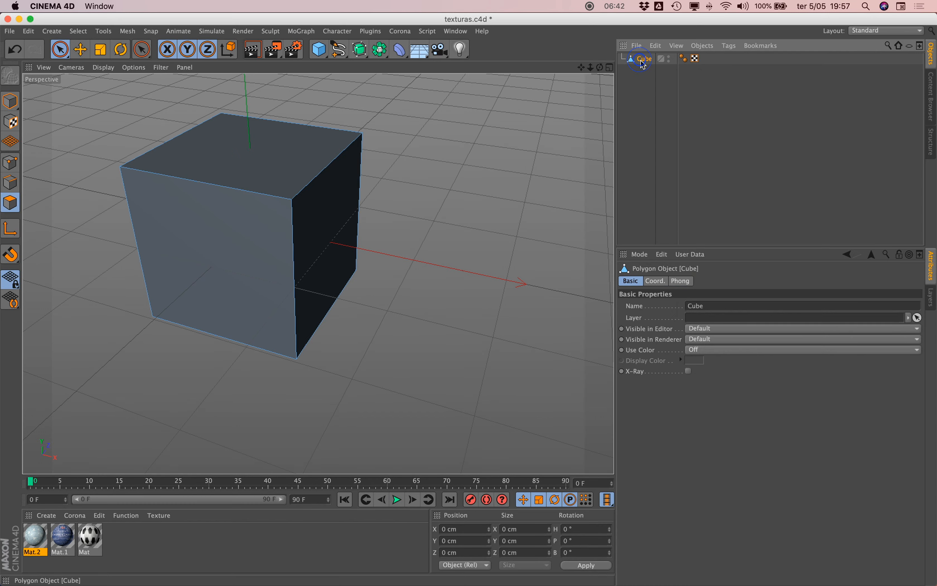
left_click(241, 329)
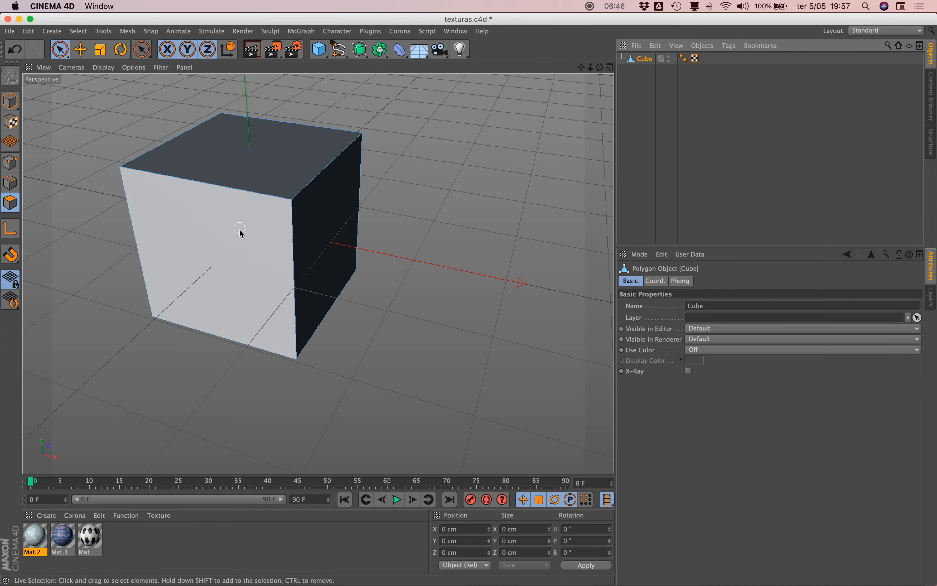
left_click(332, 230)
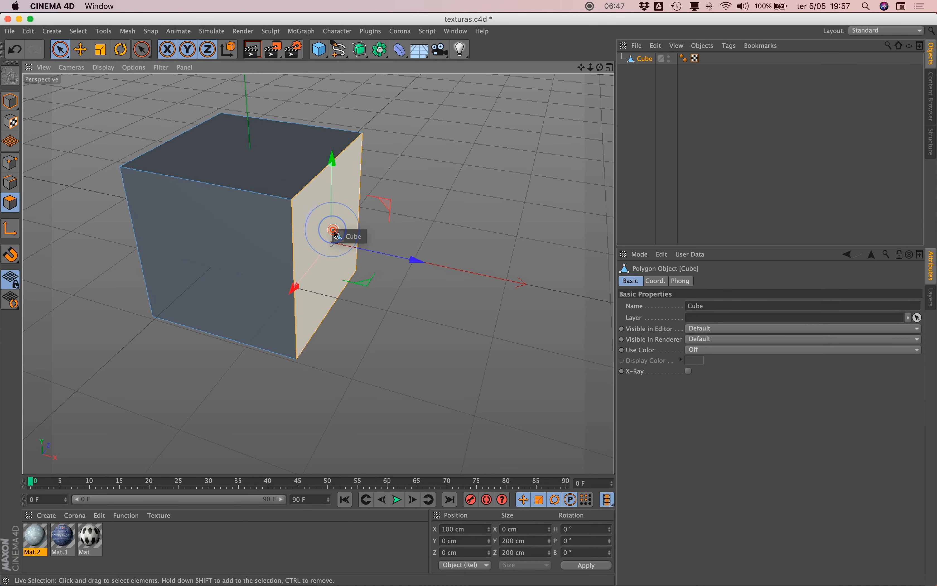
right_click(346, 209)
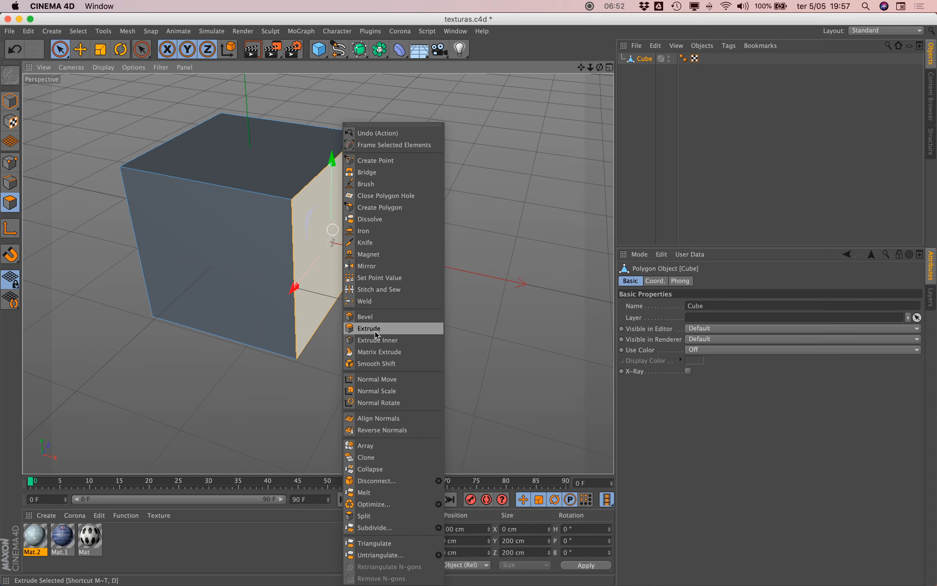
left_click(378, 340)
left_click_drag(416, 266, 440, 282)
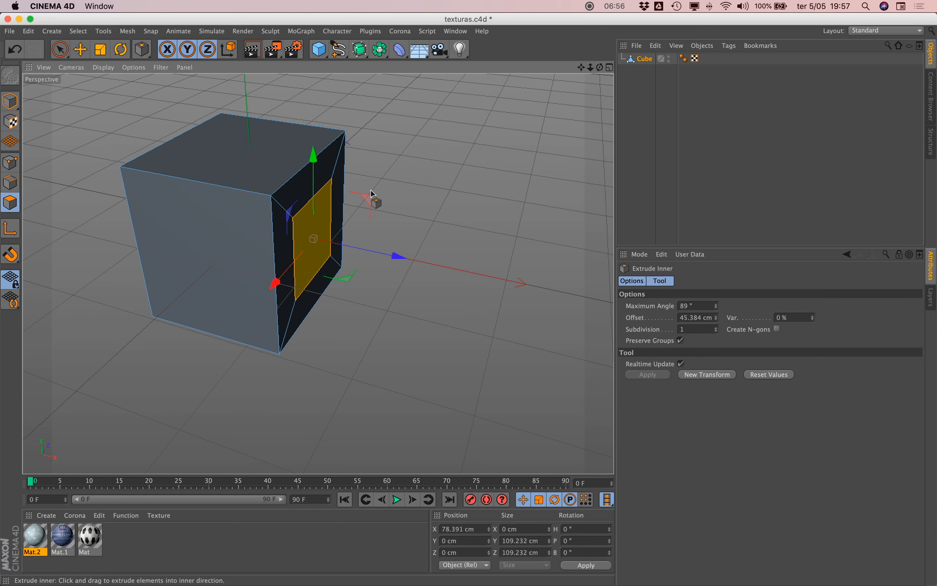
- Extrude the inset face outward about 127 cm in two sections, and the cube's large front face by about 61 cm
right_click(377, 197)
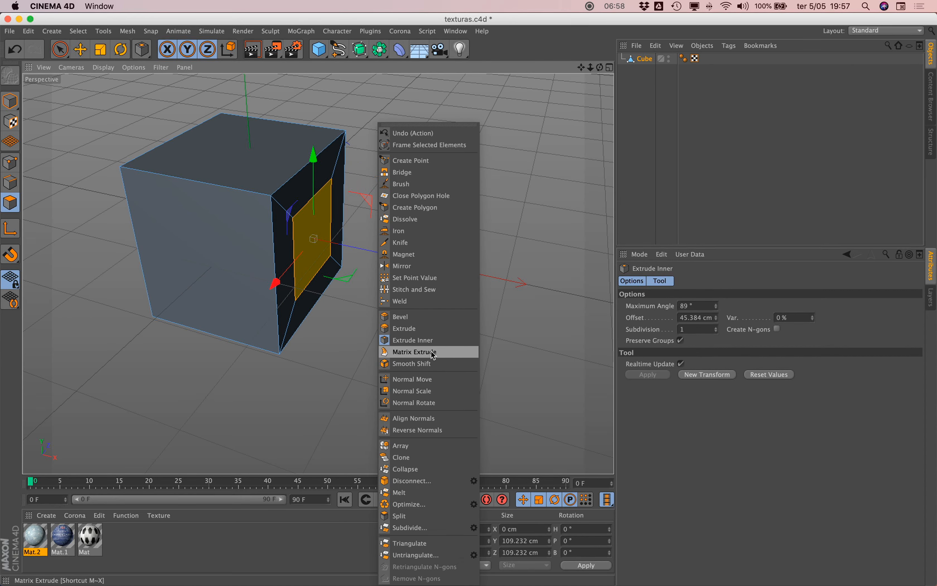
left_click(431, 329)
left_click_drag(432, 244, 469, 230)
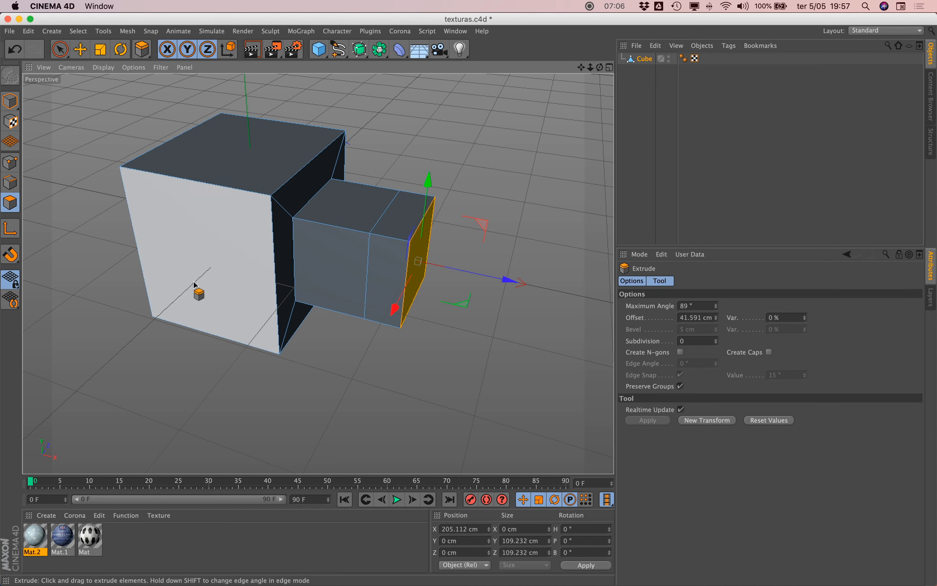
left_click(187, 232)
left_click_drag(319, 368, 372, 368)
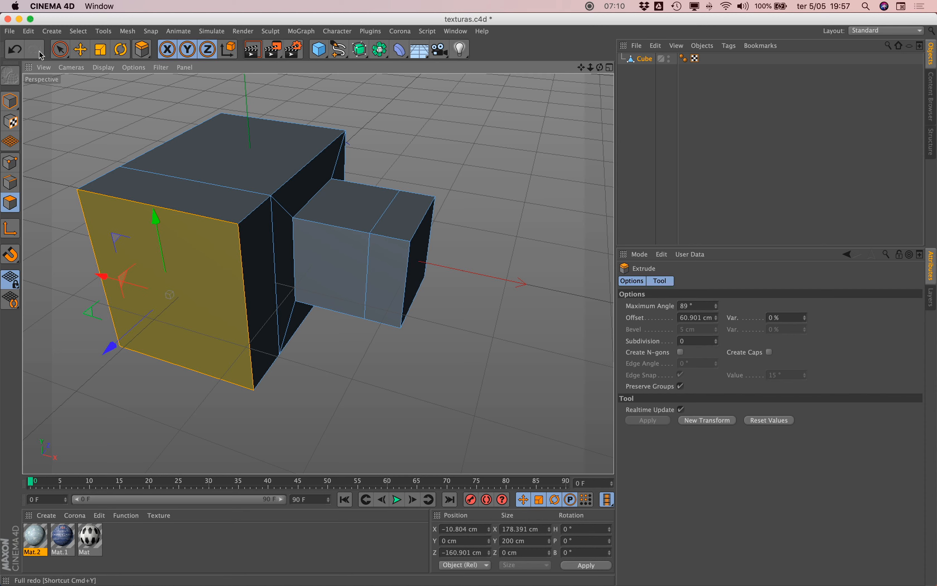
- Apply the floral Mat.2 material to the whole extruded cube, clear the face selection and inspect the pattern on the extruded sides
key("e")
left_click_drag(37, 541, 645, 63)
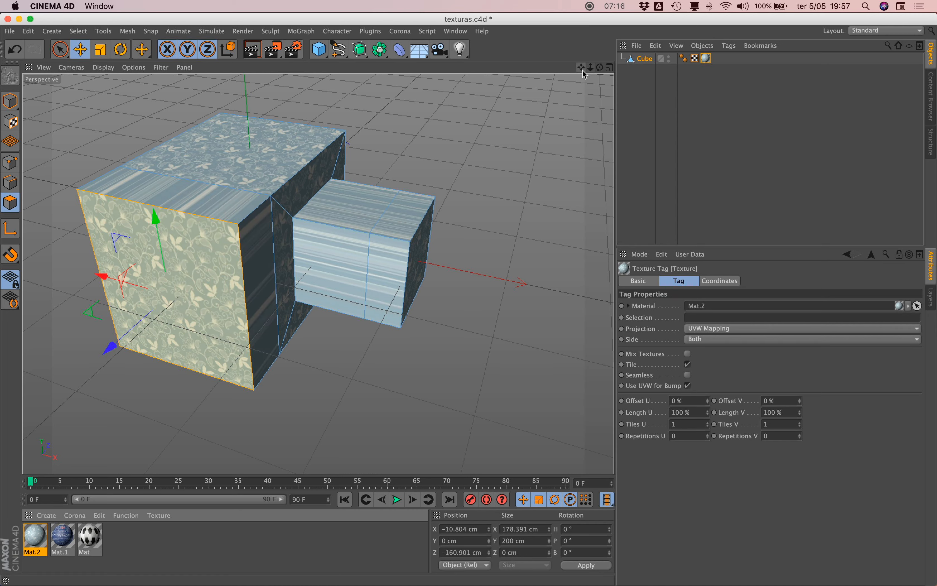
left_click(523, 182)
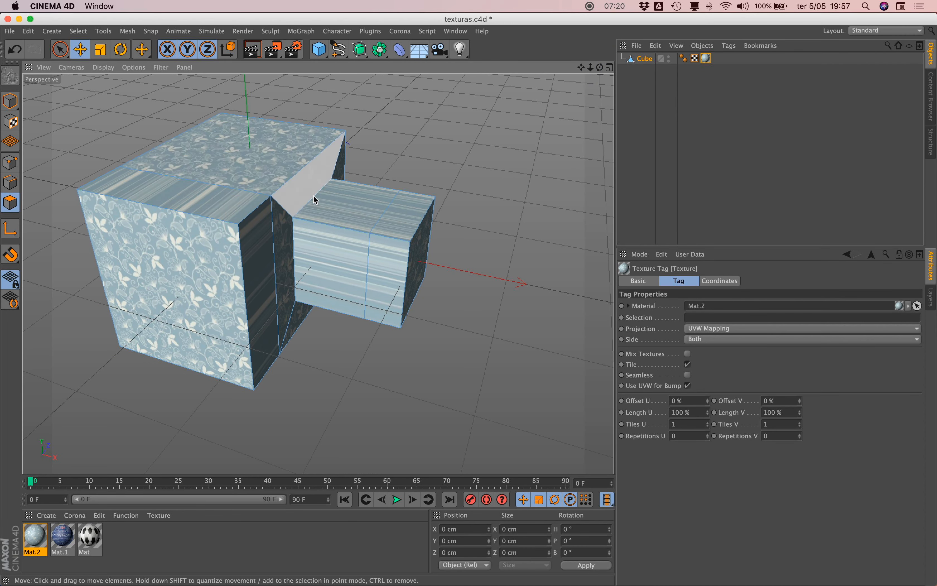
left_click_drag(600, 68, 542, 71)
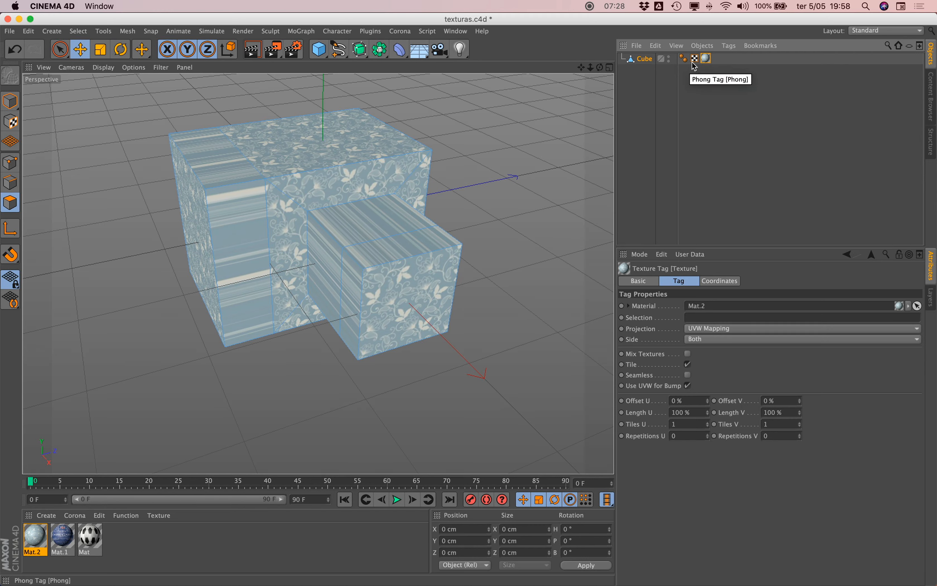
- Set the projection of the cube's texture tag to Cubic and inspect the pattern from another angle
left_click(711, 329)
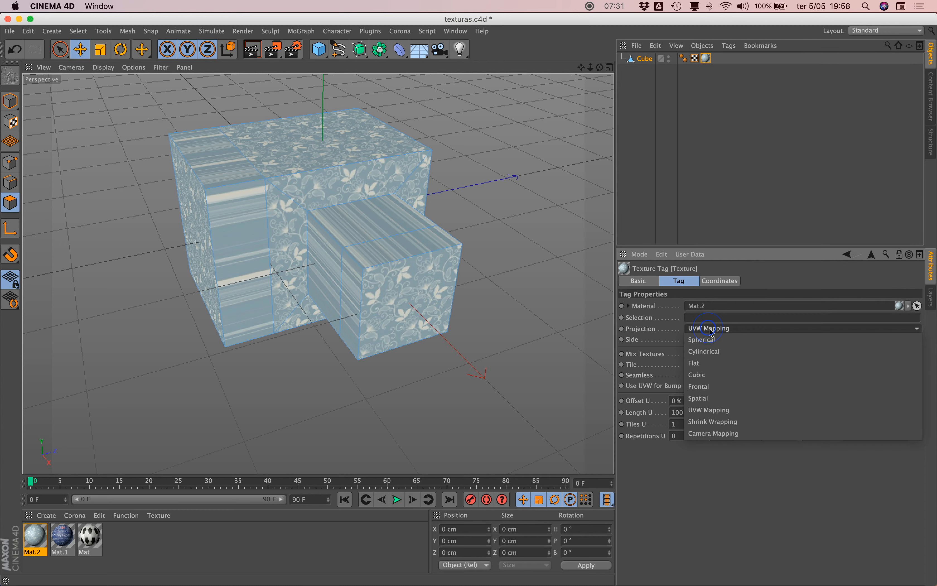
left_click(722, 378)
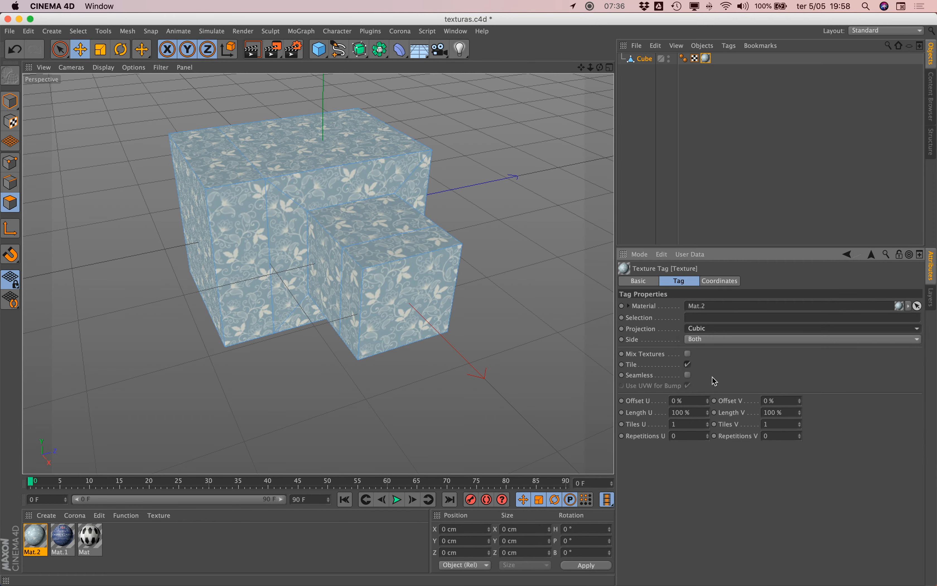
left_click_drag(600, 67, 697, 68)
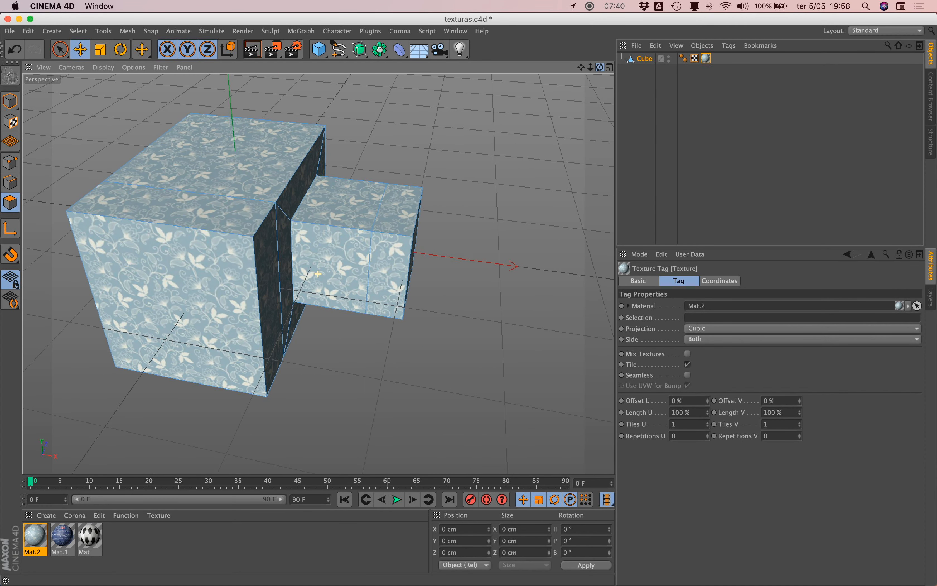